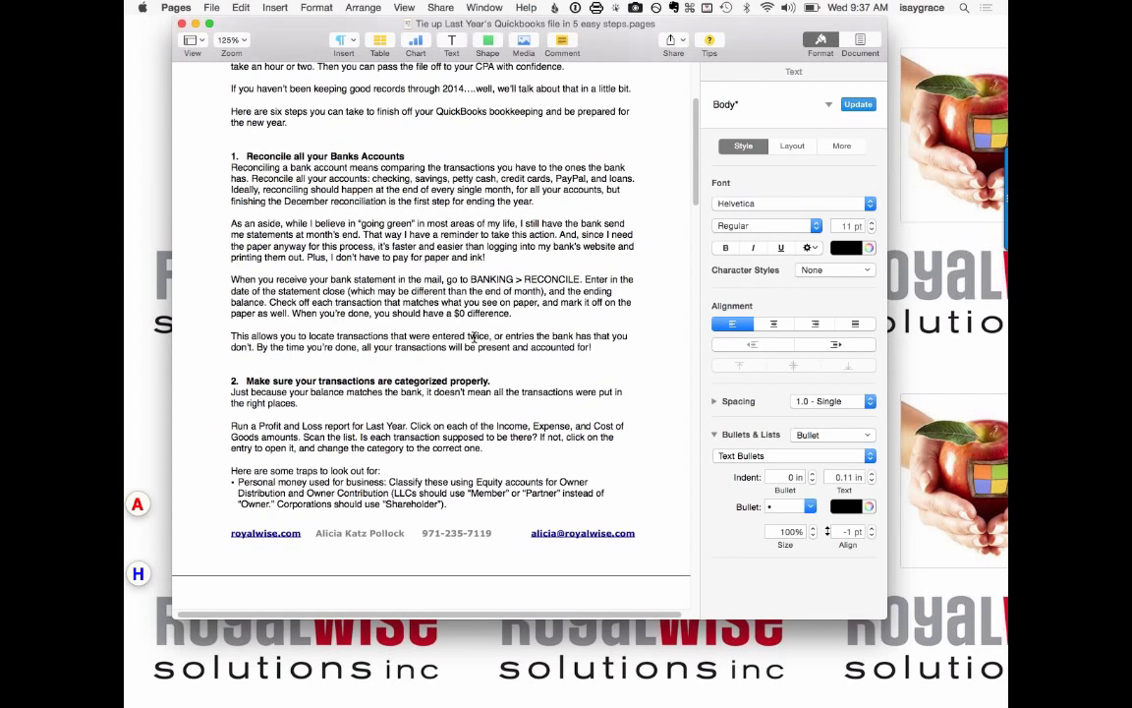
# Hide the Pages document and switch to QuickBooks Online in Chrome.
pyautogui.scroll(-2, 475, 336)
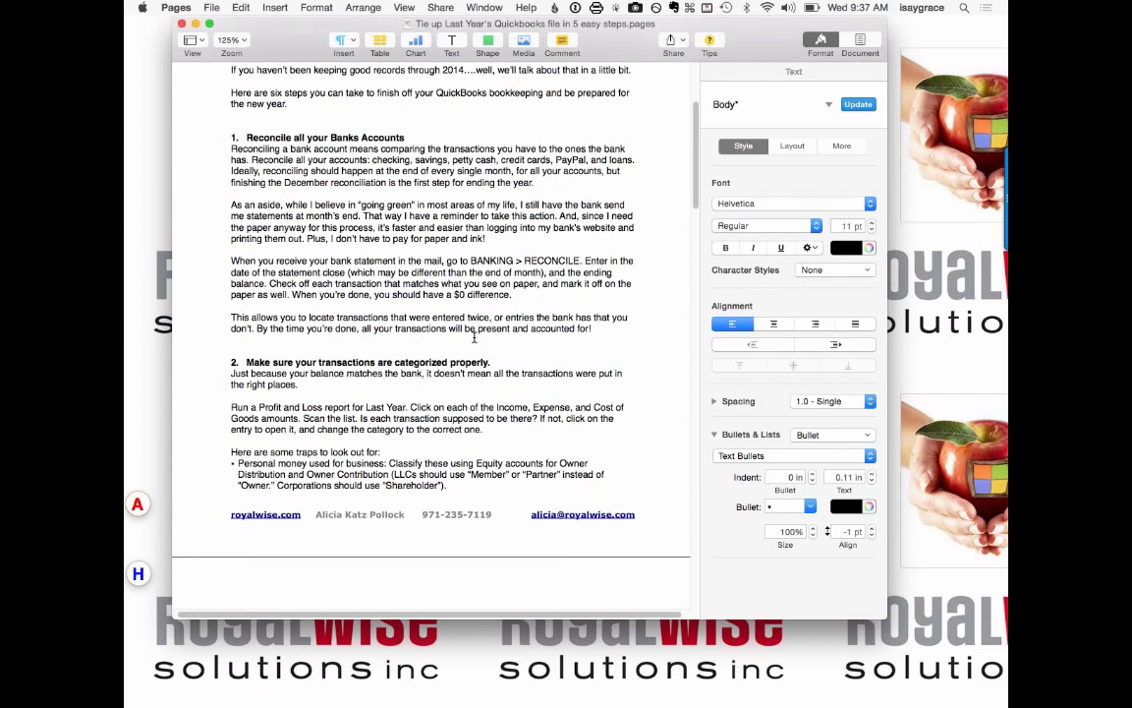
pyautogui.press('super+h')
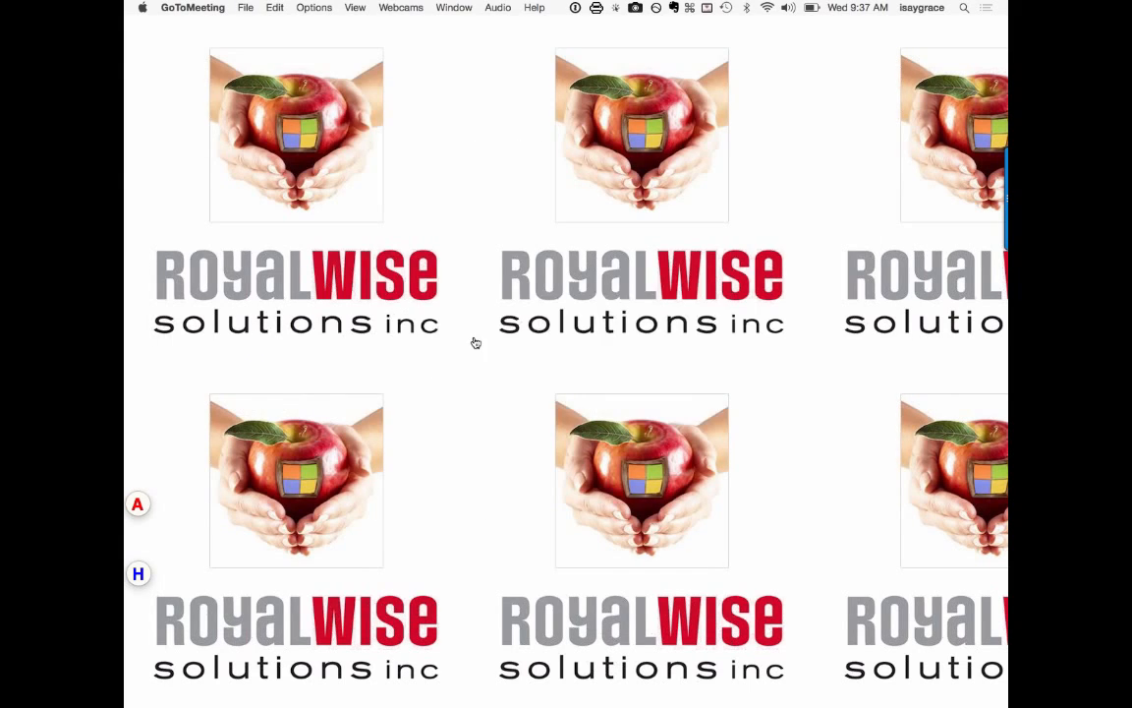
pyautogui.press('super+Tab')
pyautogui.press('super+Tab')
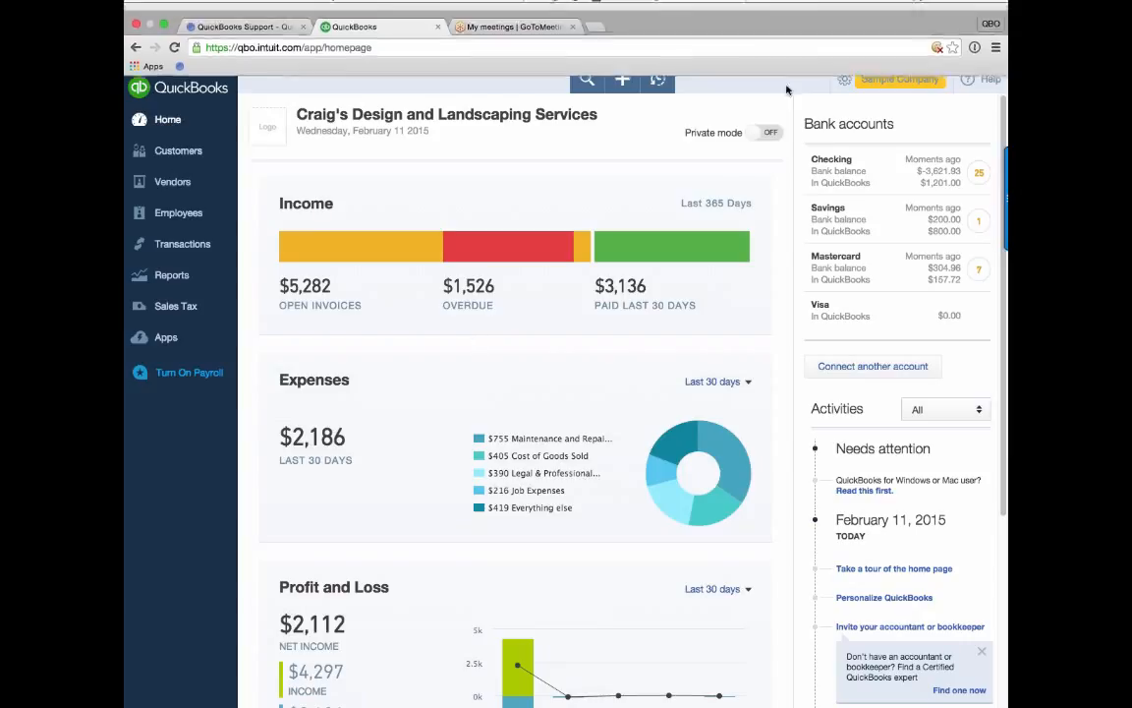
# Open the Reconcile tool and start a reconciliation of the Checking account.
pyautogui.click(845, 81)
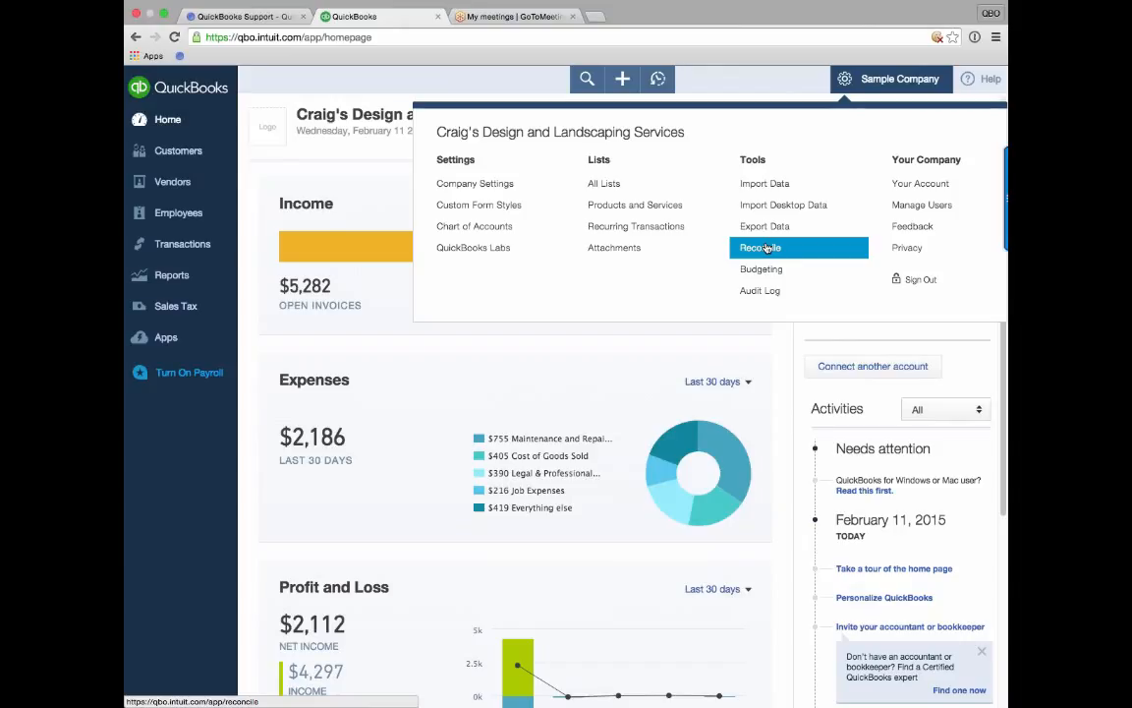
pyautogui.moveTo(183, 245)
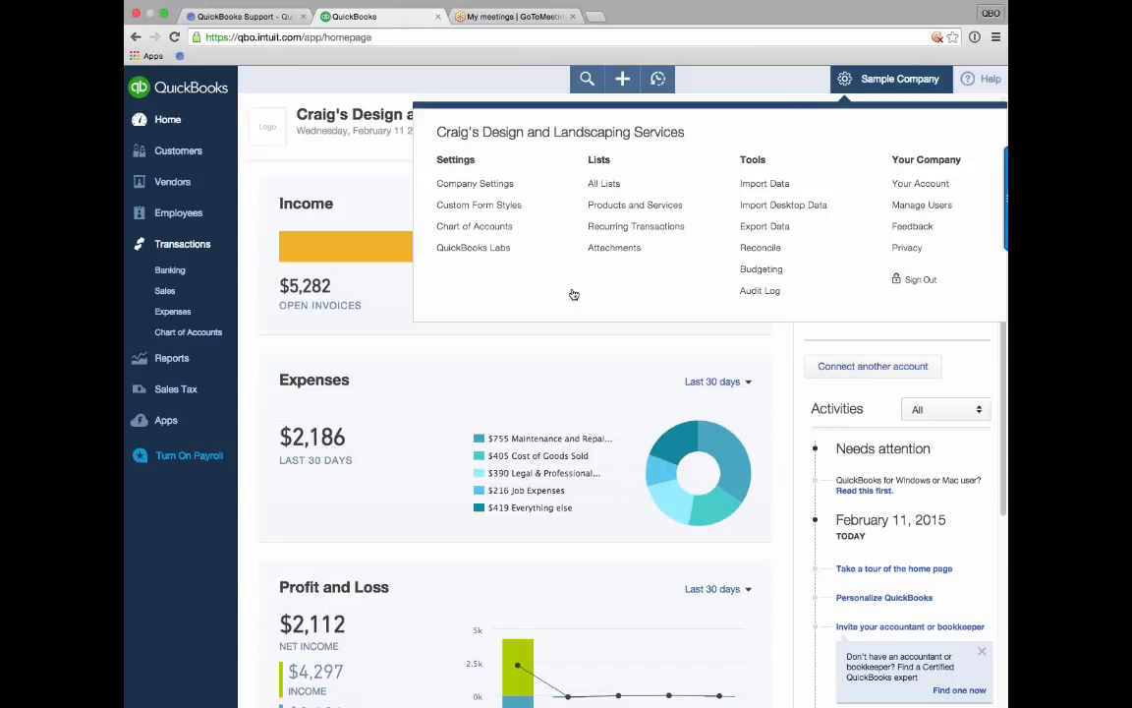
pyautogui.click(791, 249)
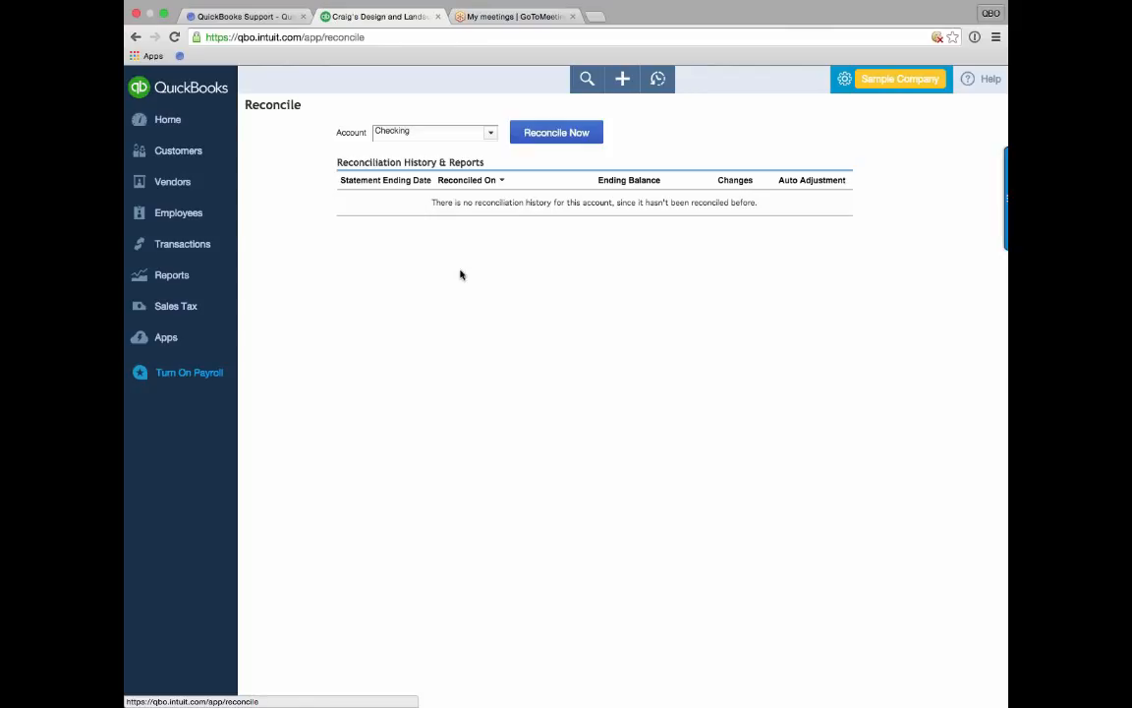
pyautogui.click(490, 138)
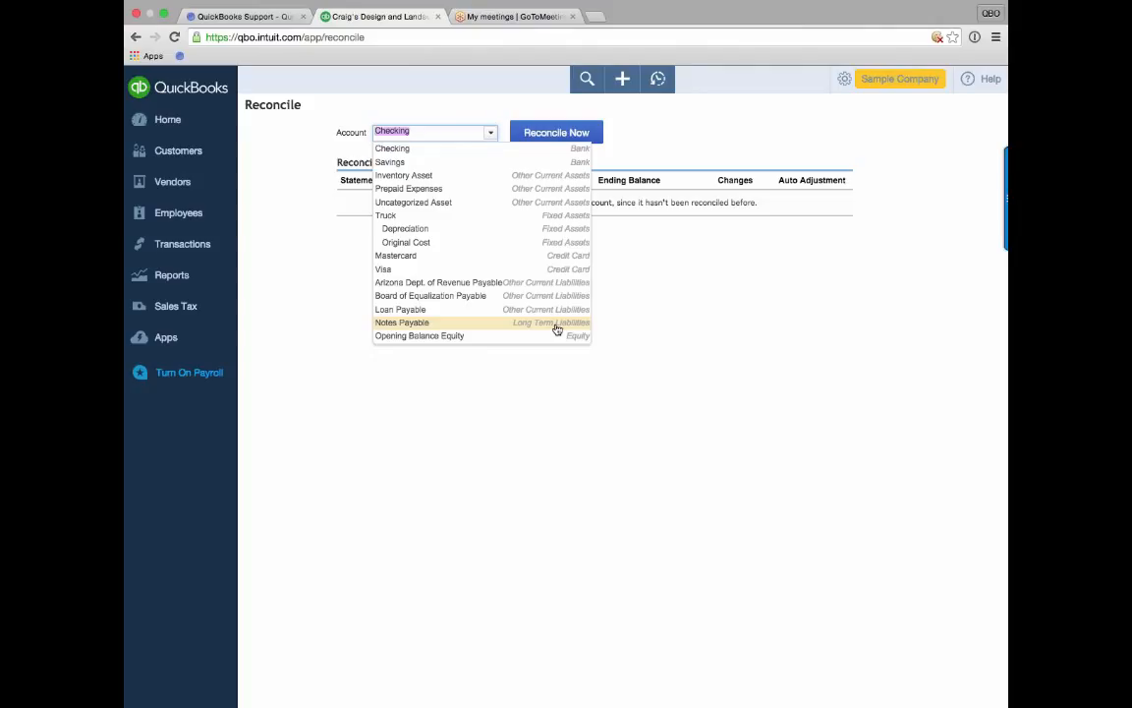
pyautogui.click(419, 152)
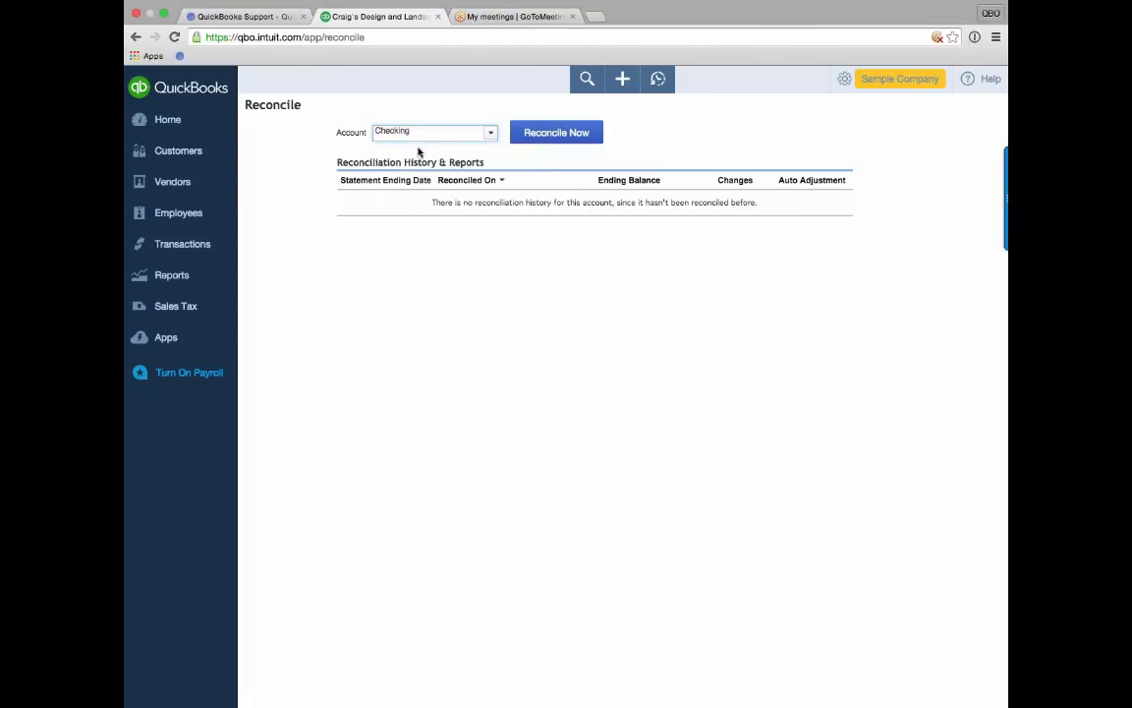
pyautogui.click(554, 131)
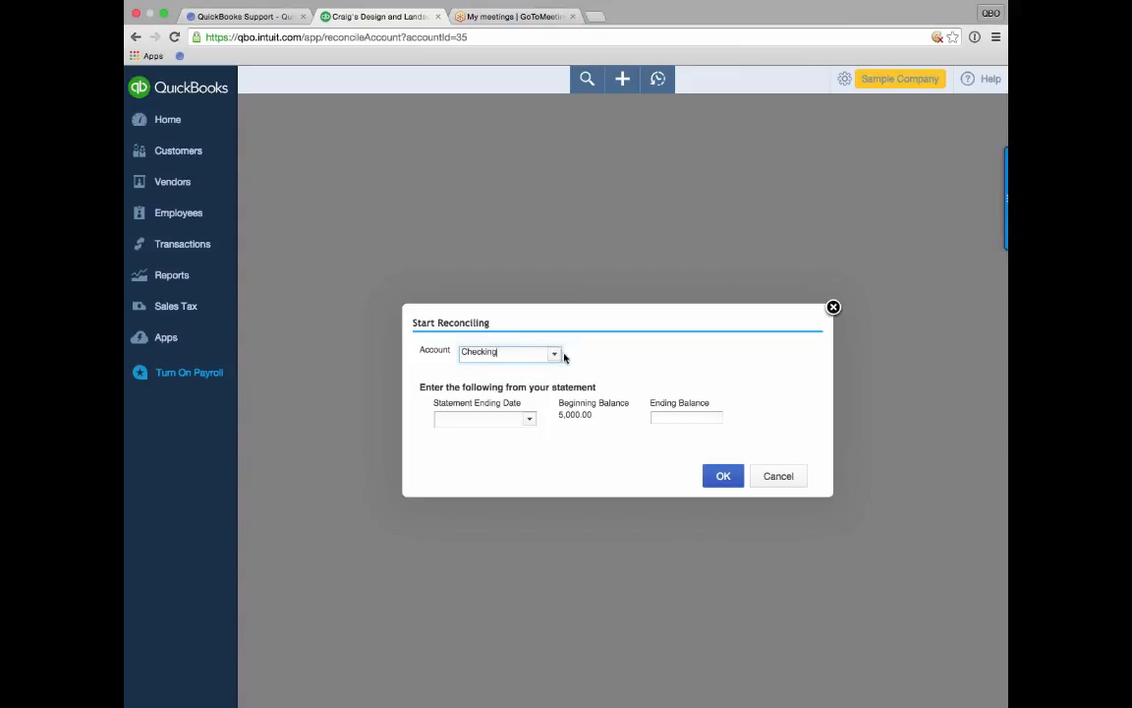
# Set the statement ending date to 12/31/2014 and the ending balance to 3,854.23, and confirm the statement details.
pyautogui.click(507, 419)
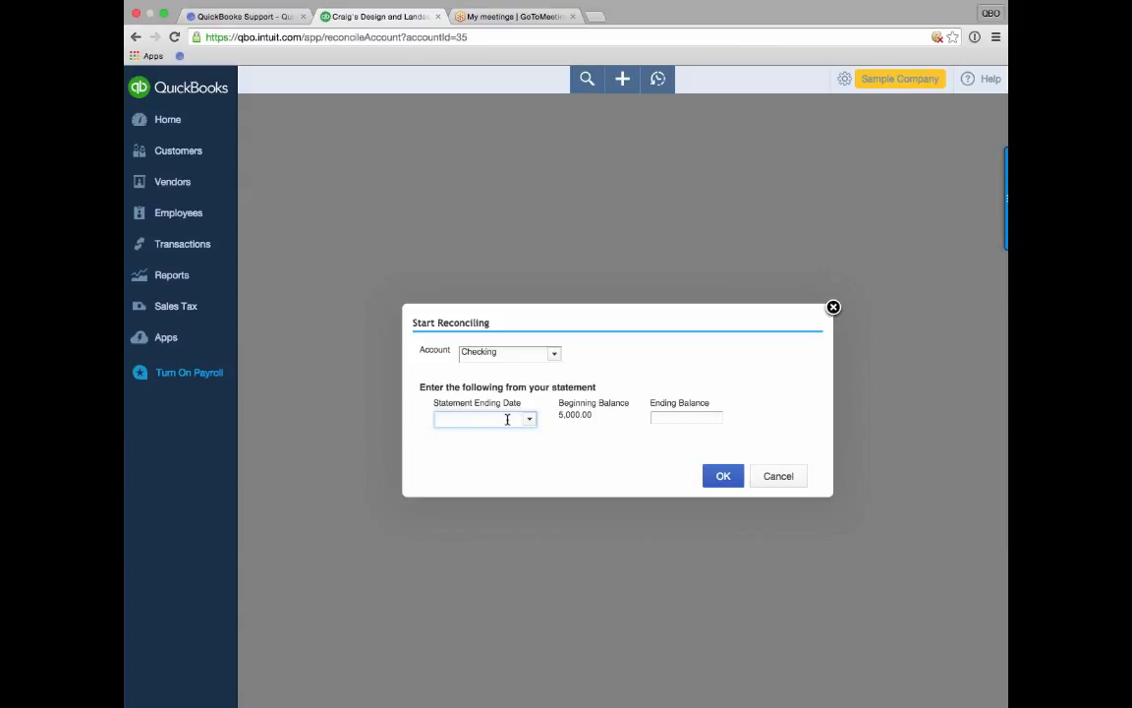
pyautogui.write('12/31/14')
pyautogui.click(665, 417)
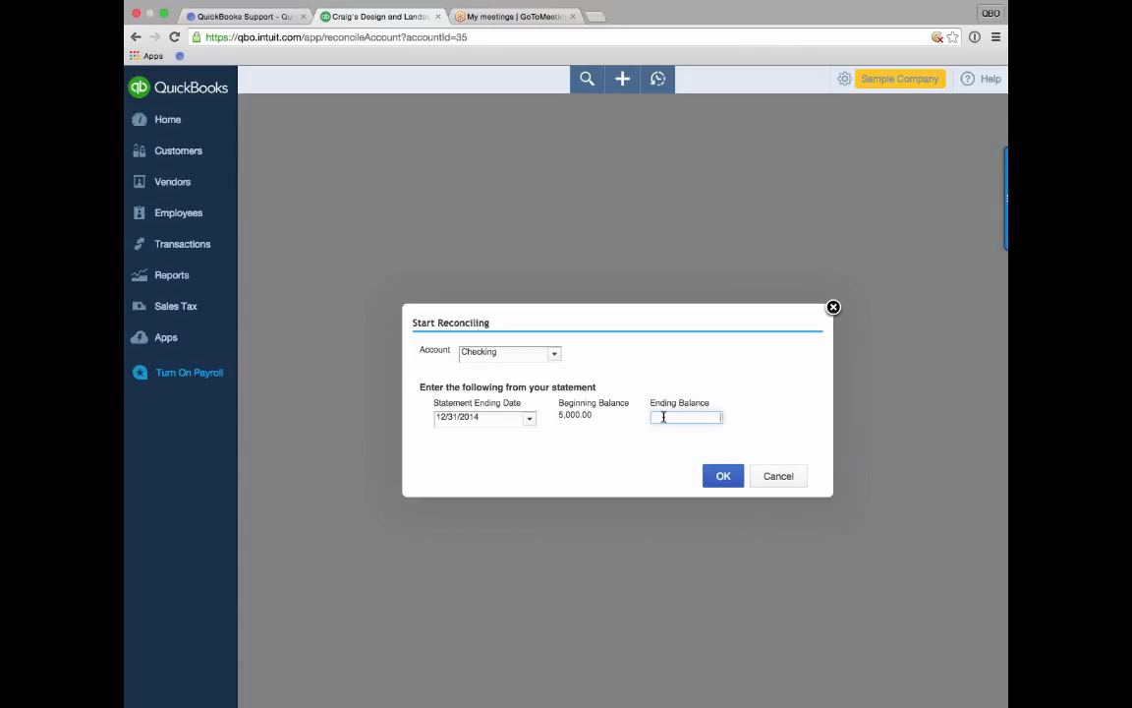
pyautogui.write('854.23')
pyautogui.click(720, 477)
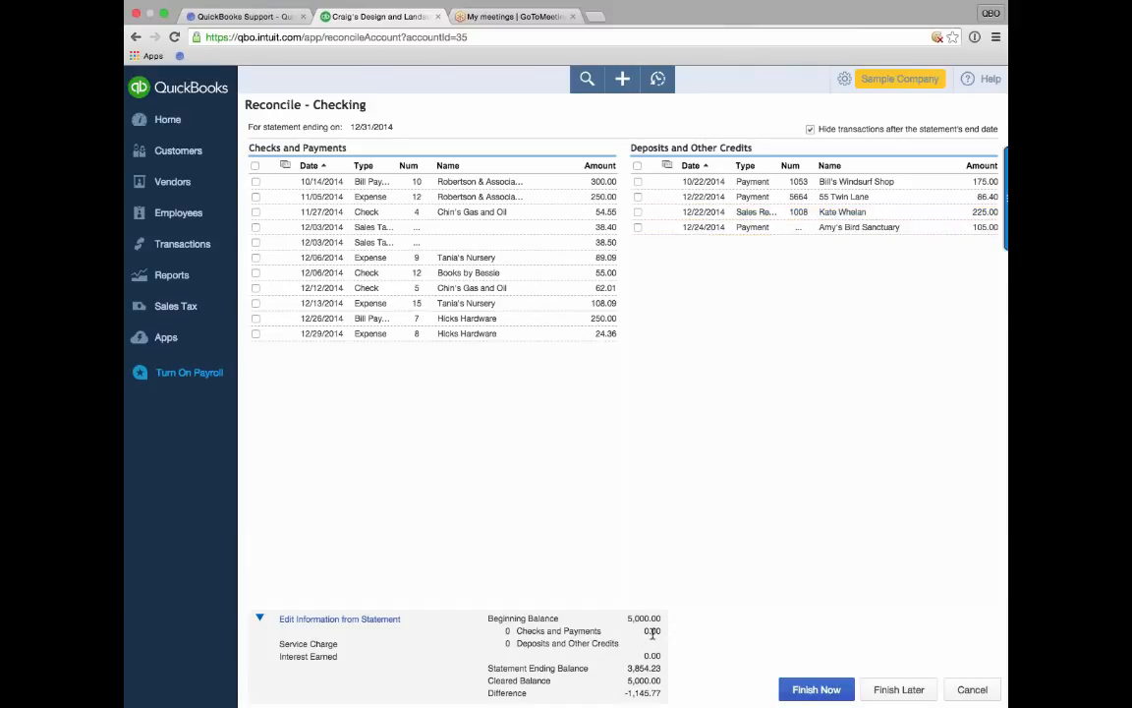
# Examine the checks and payments total and the difference in the reconciliation summary.
pyautogui.moveTo(661, 635); pyautogui.dragTo(643, 633)
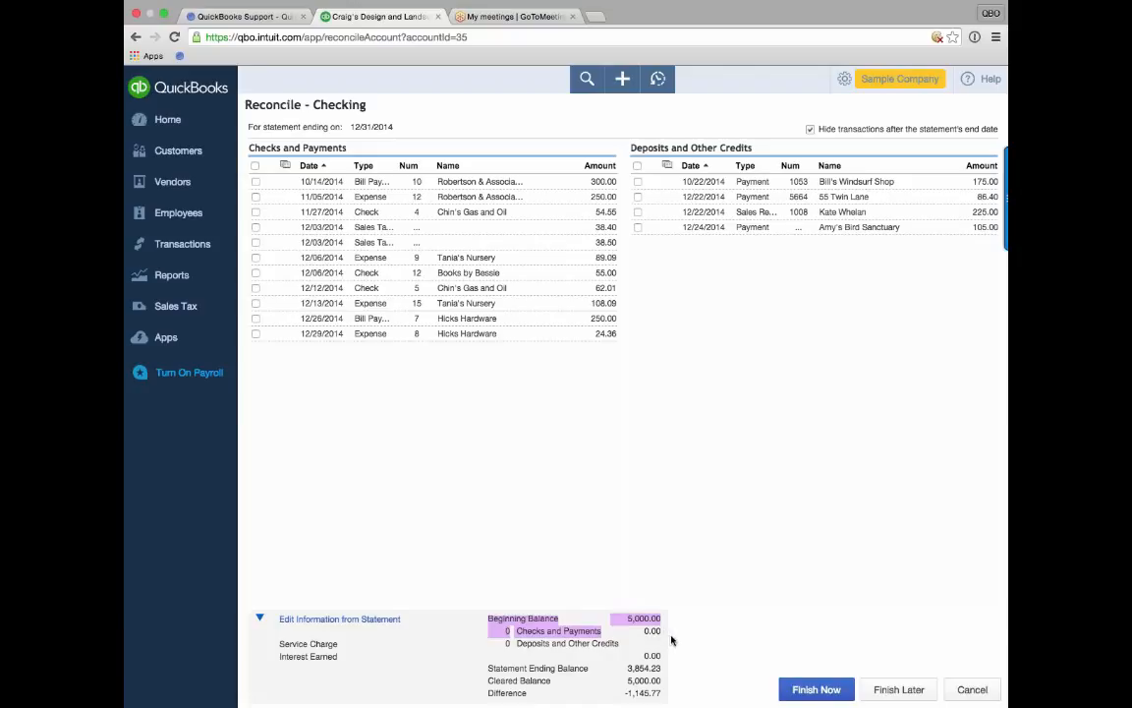
pyautogui.click(672, 640)
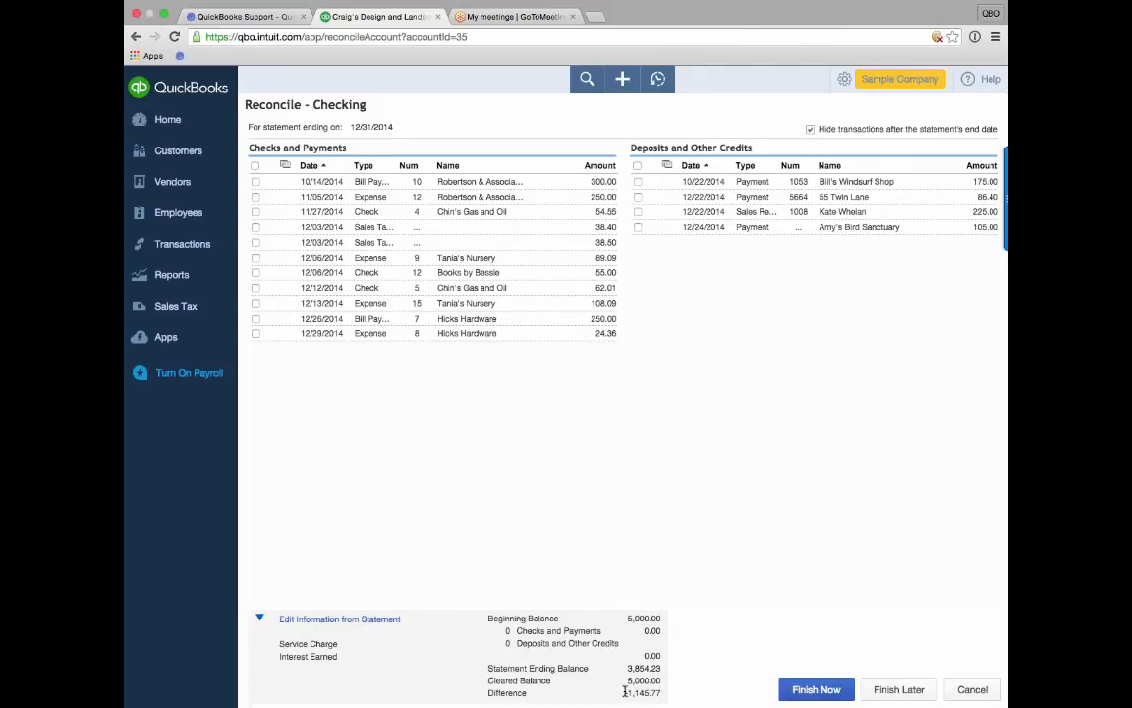
pyautogui.moveTo(627, 691); pyautogui.dragTo(660, 695)
# Mark all checks and payments as cleared at once and unmark them again.
pyautogui.click(256, 167)
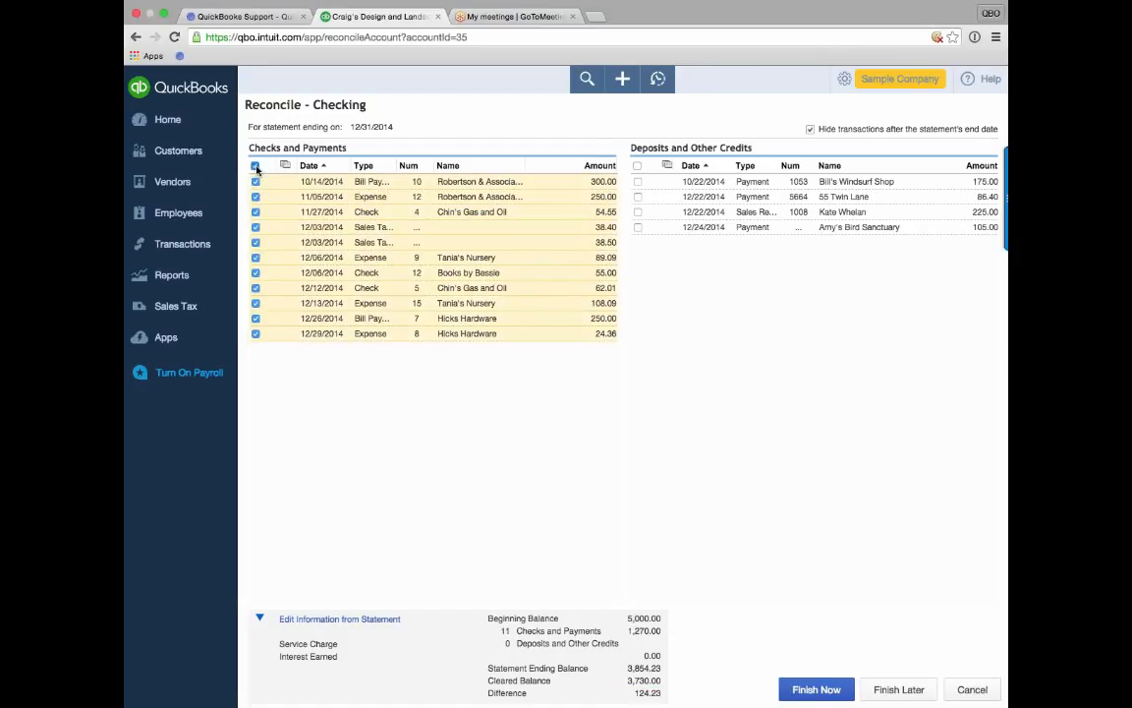
pyautogui.click(257, 168)
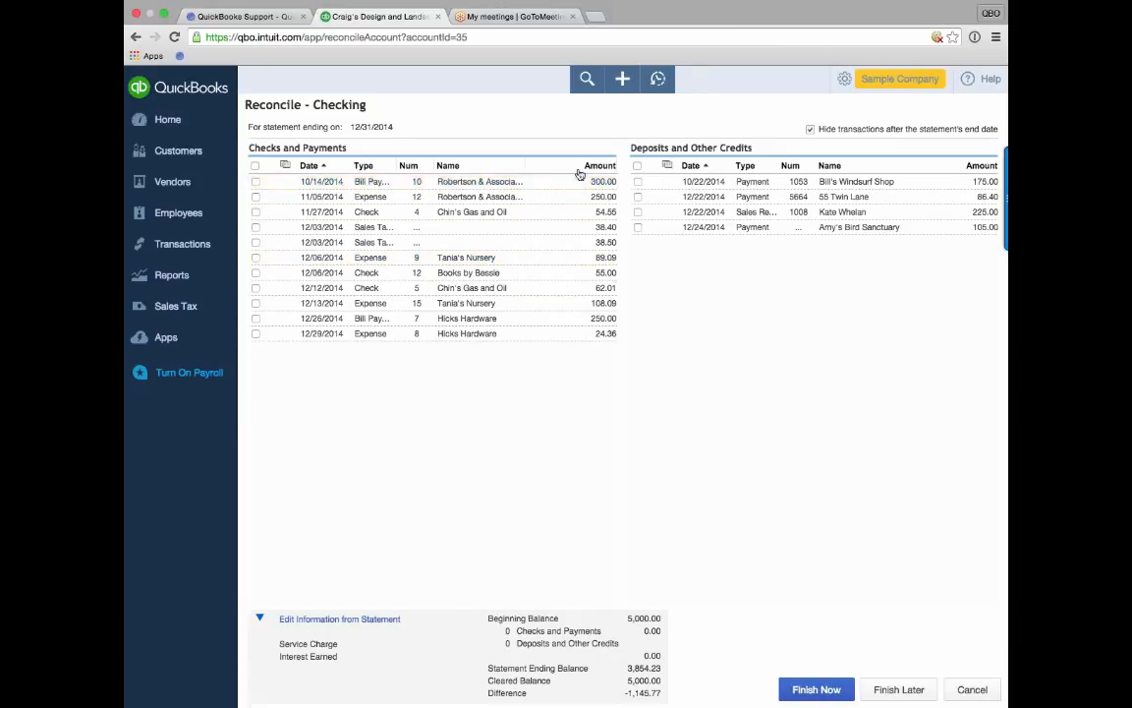
# Mark the 10/14/2014 bill payment of 300.00, the 11/05/2014 expense of 250.00 and the 12/03/2014 sales tax payment of 38.50 as cleared.
pyautogui.click(255, 182)
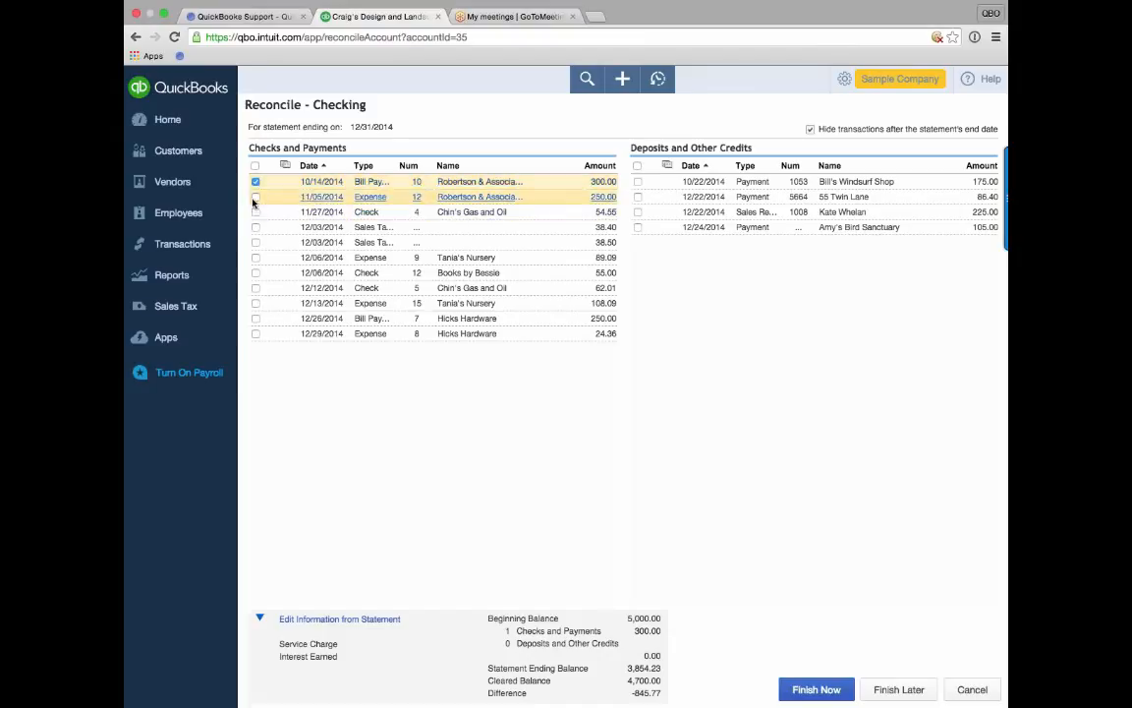
pyautogui.click(255, 197)
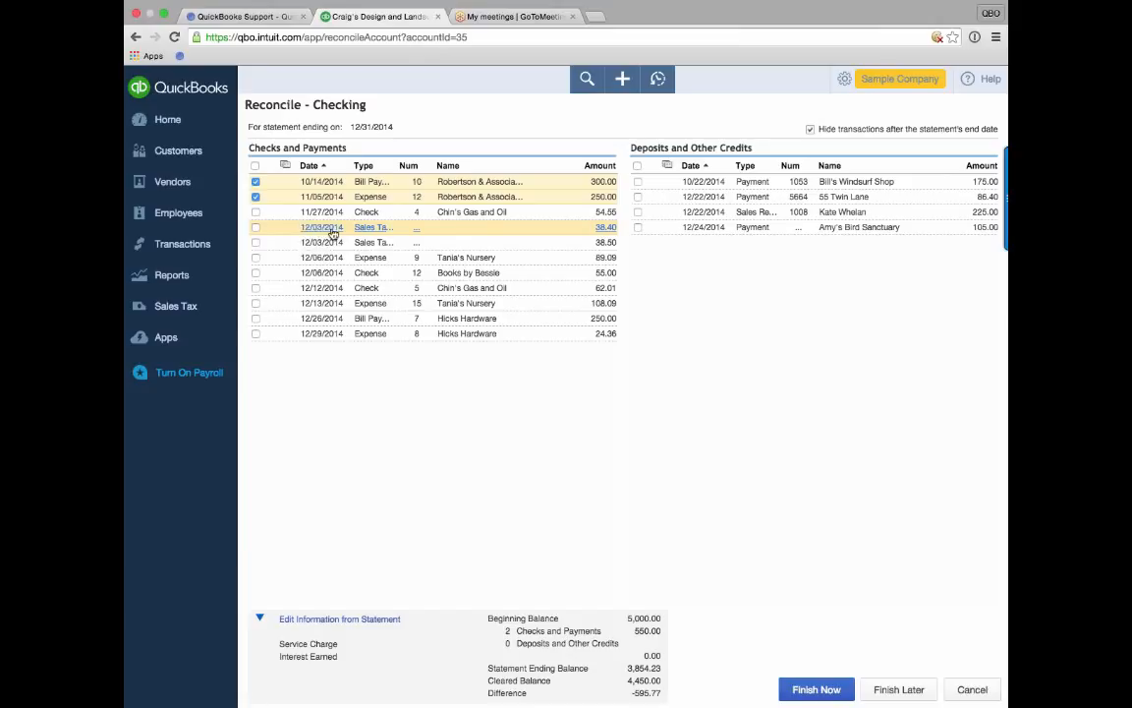
pyautogui.click(256, 243)
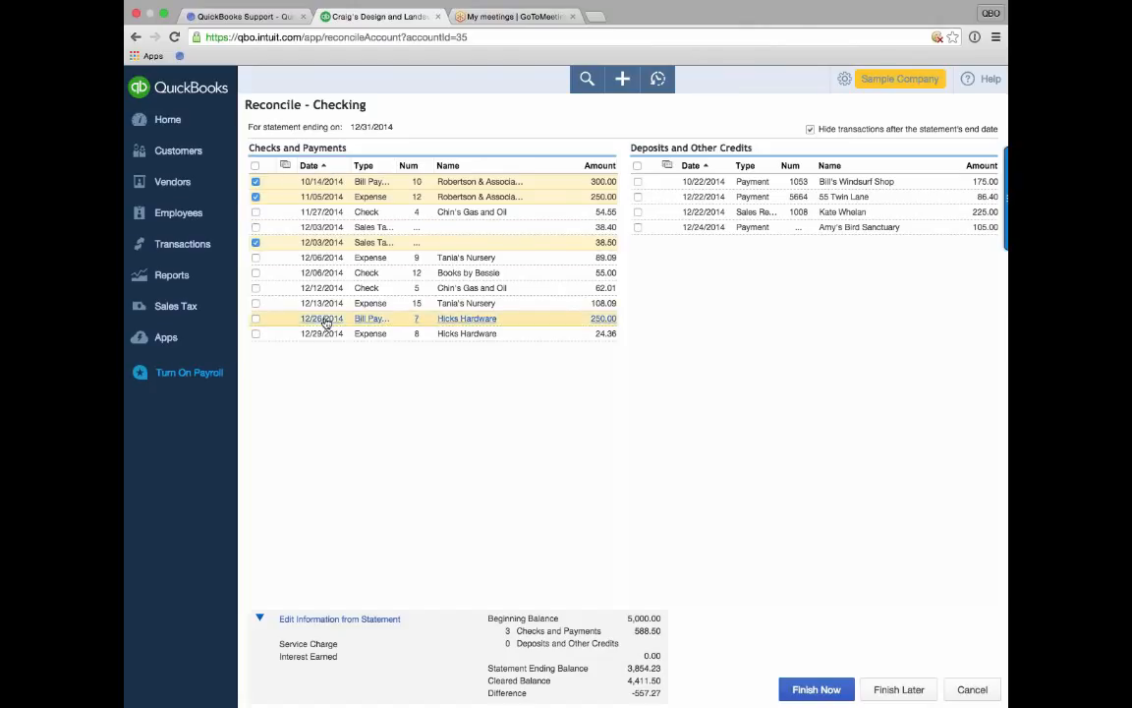
# Sort the checks and payments by amount and mark the 62.01 check to Chin's Gas and Oil as cleared.
pyautogui.click(600, 165)
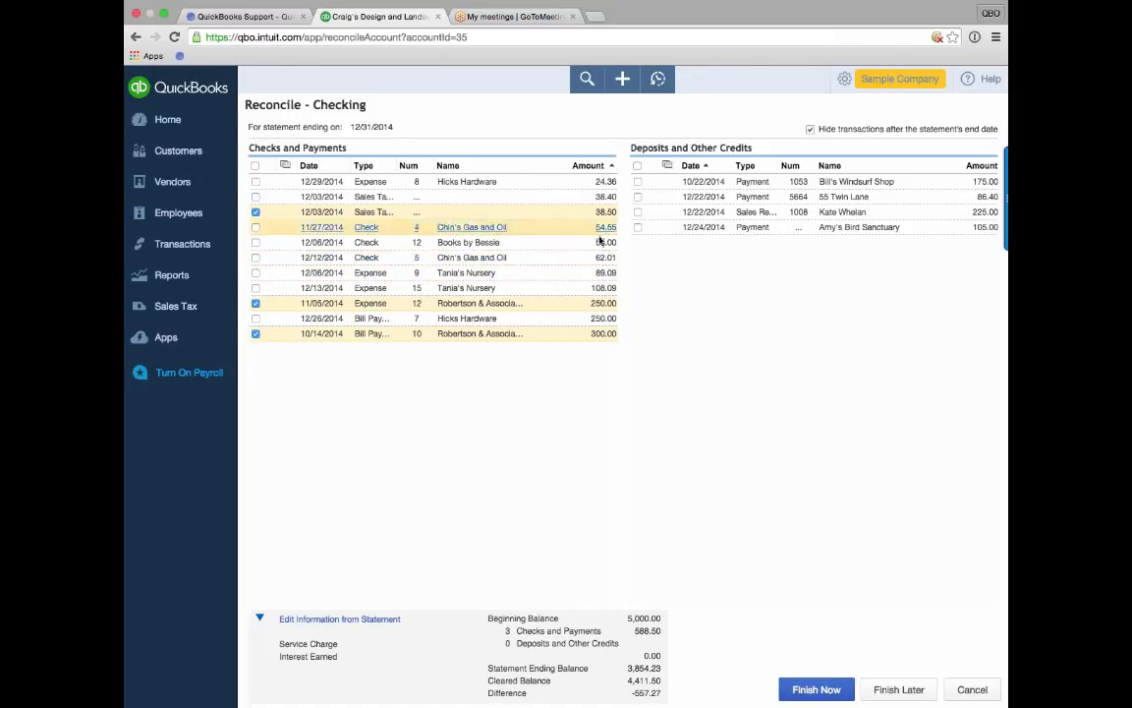
pyautogui.click(255, 256)
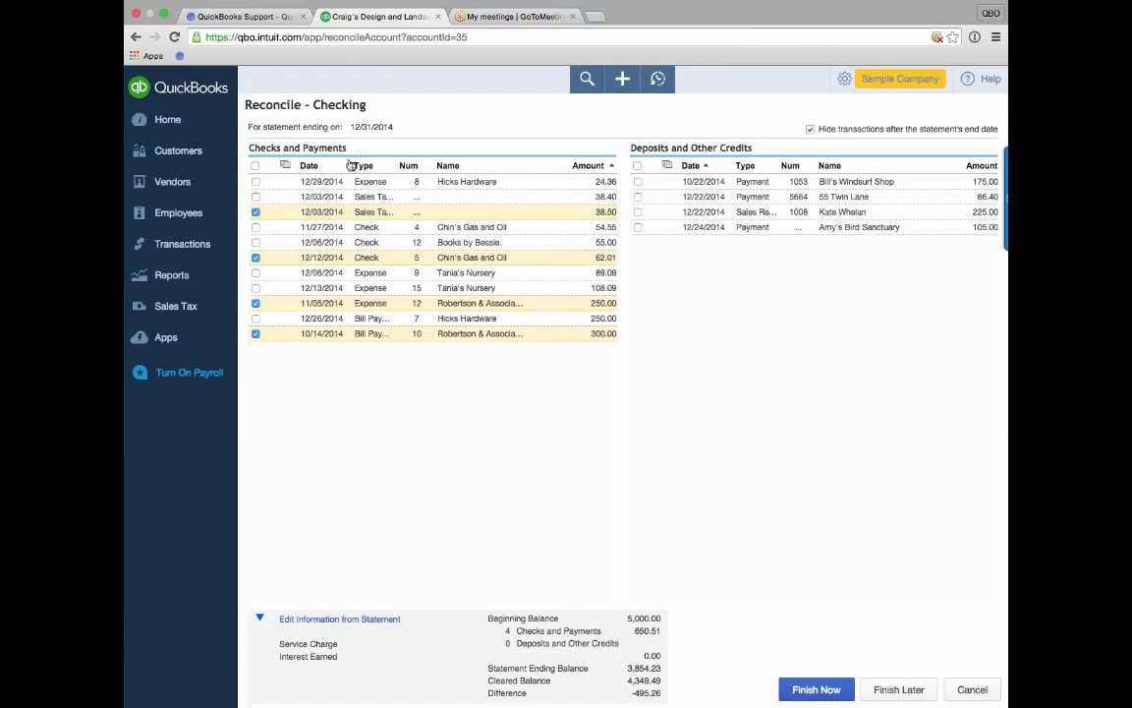
# Re-sort the checks and payments by date, by amount and finally by transaction number.
pyautogui.click(316, 169)
pyautogui.click(604, 167)
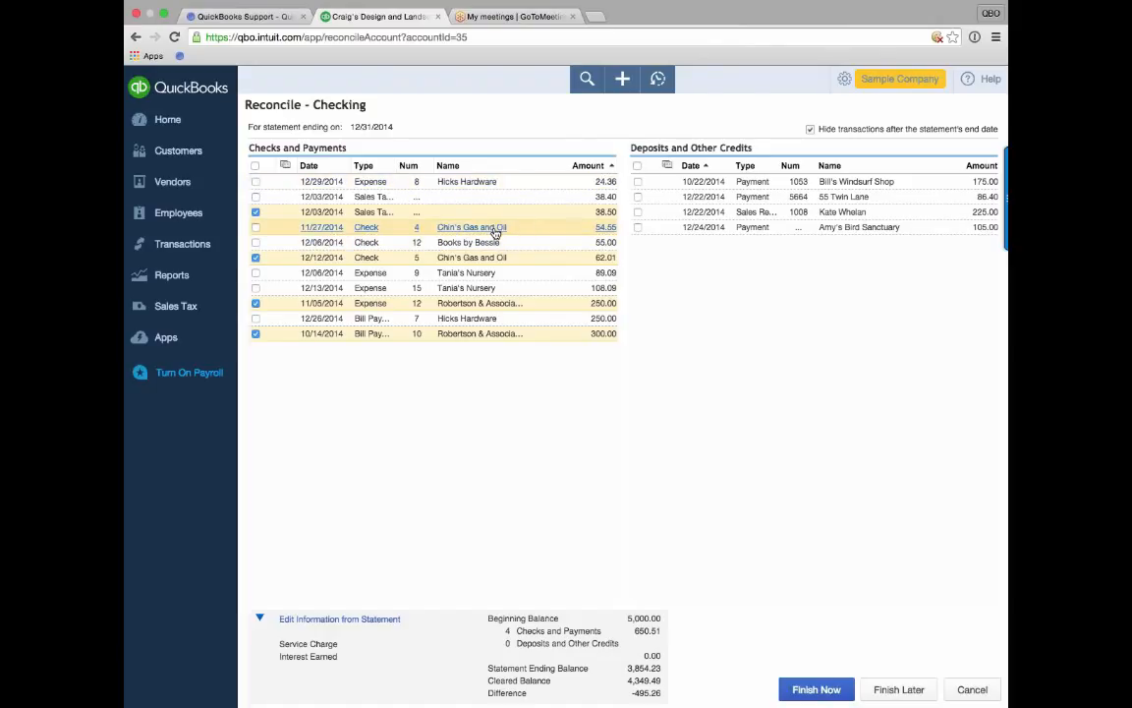
pyautogui.click(413, 166)
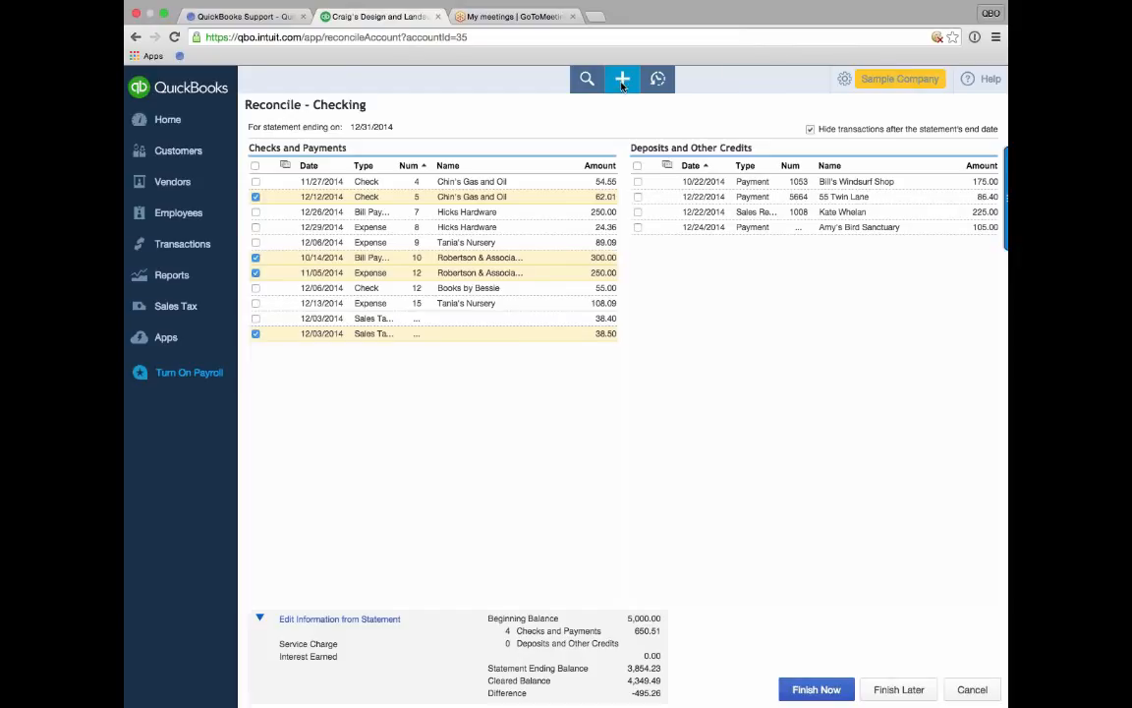
# Open a new browser tab and enter the address qbo.intuit.com without loading it.
pyautogui.click(596, 17)
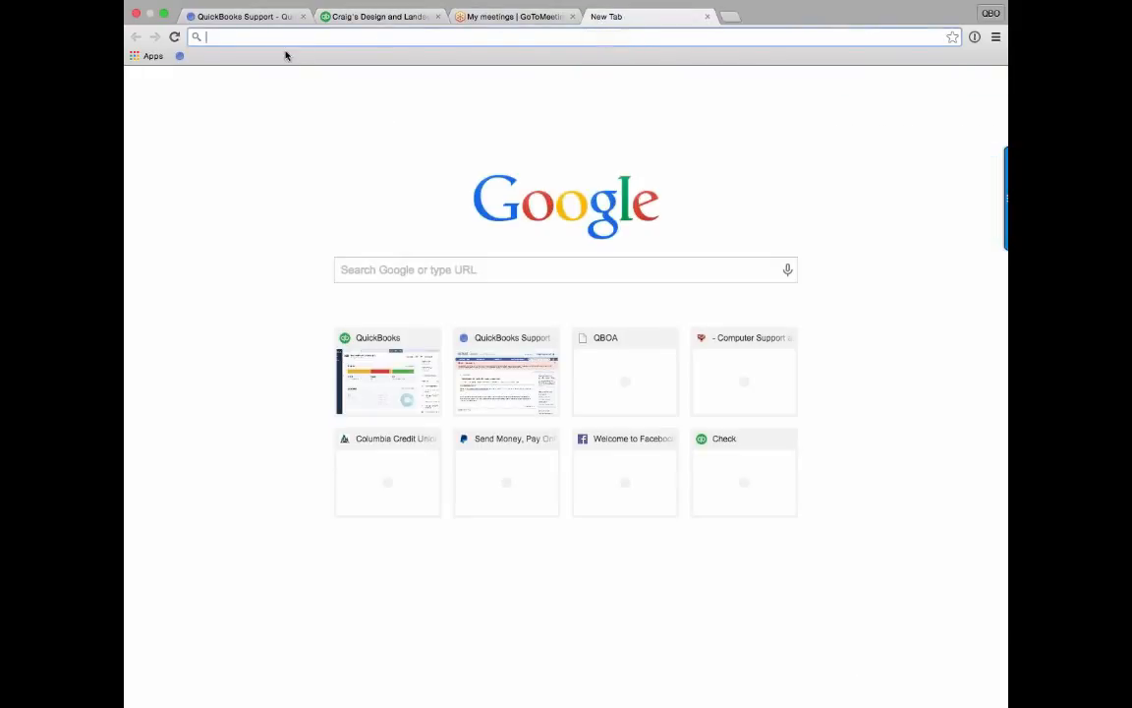
pyautogui.write('qbo')
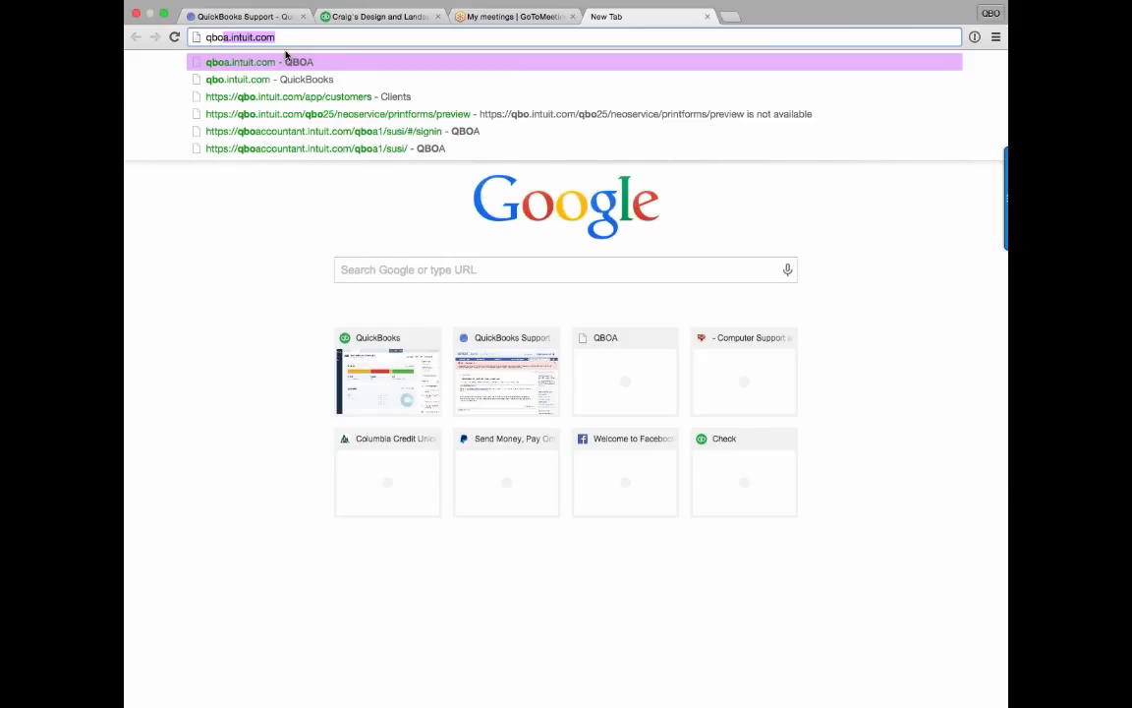
pyautogui.press('BackSpace')
pyautogui.press('BackSpace')
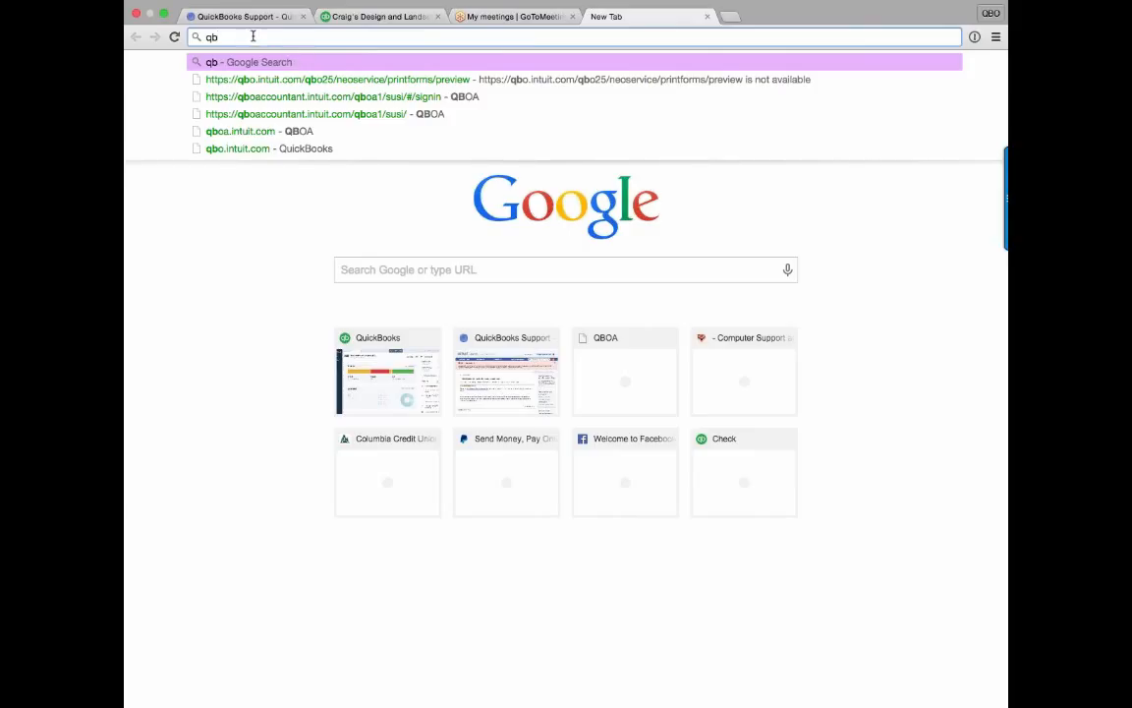
pyautogui.write('o')
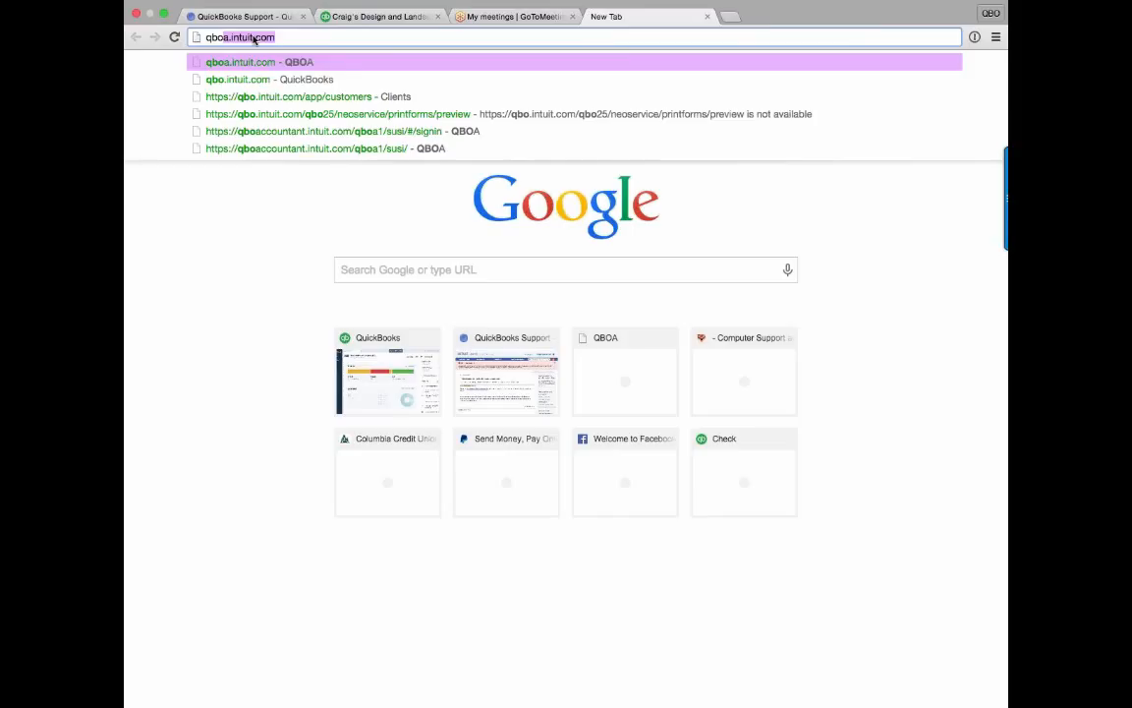
pyautogui.write('.')
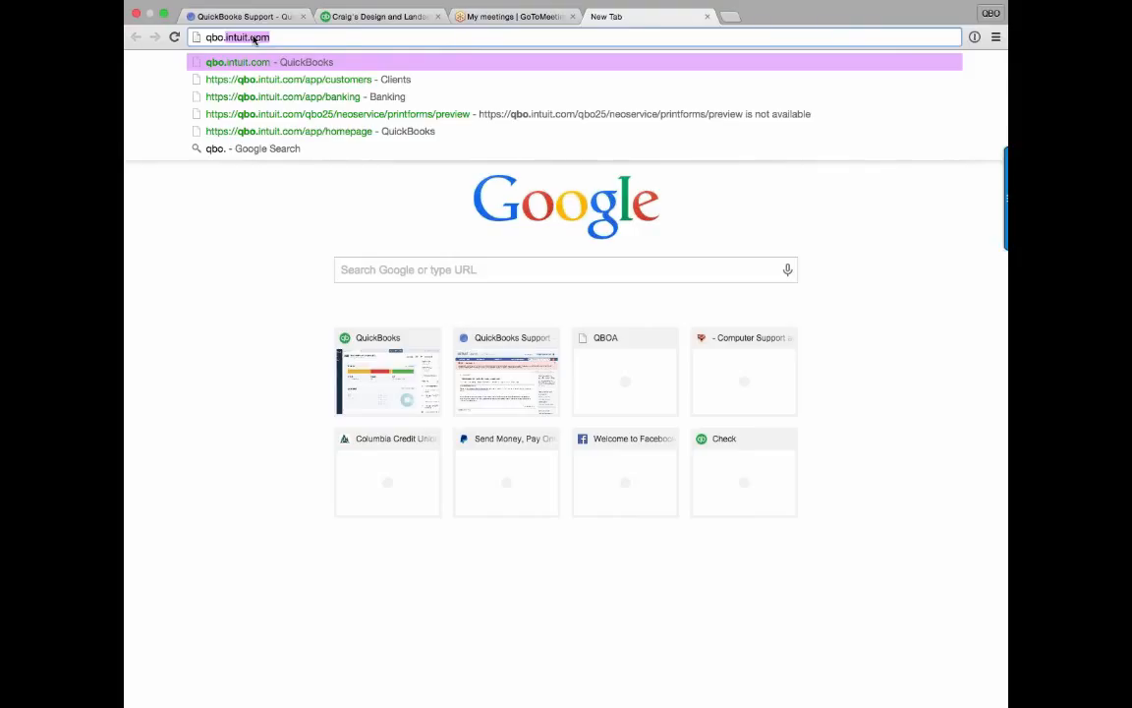
# Move the new browser tab directly after the reconciliation tab and return to the Checking reconciliation.
pyautogui.click(371, 20)
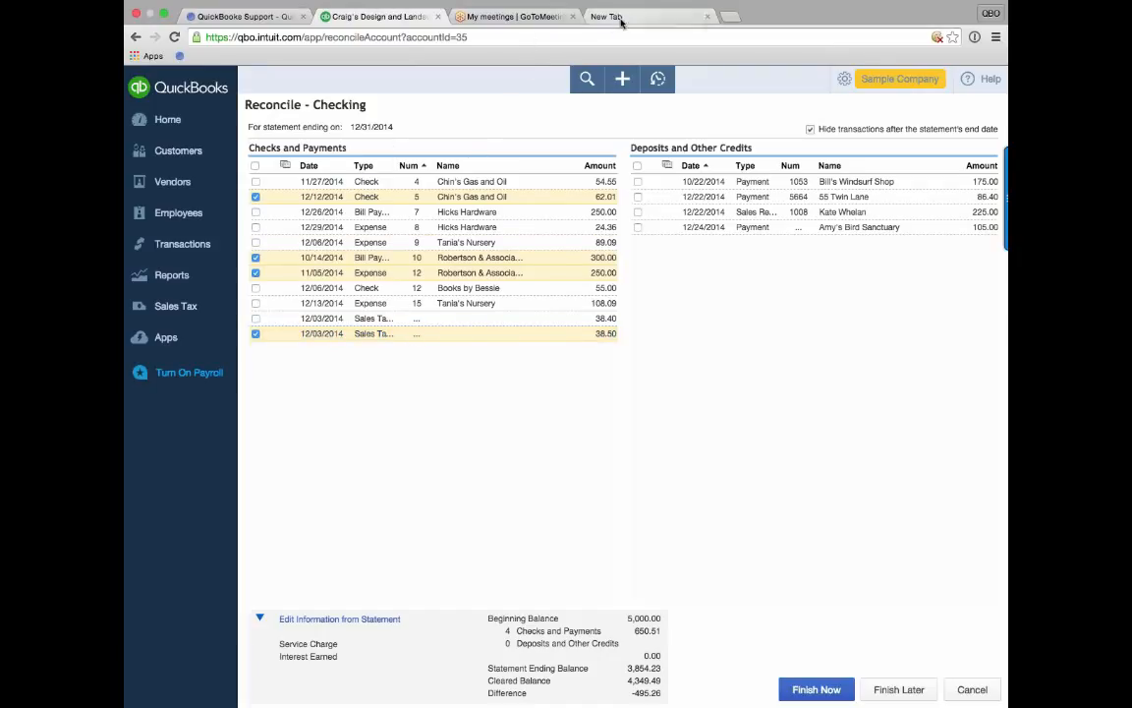
pyautogui.moveTo(621, 22); pyautogui.dragTo(462, 20)
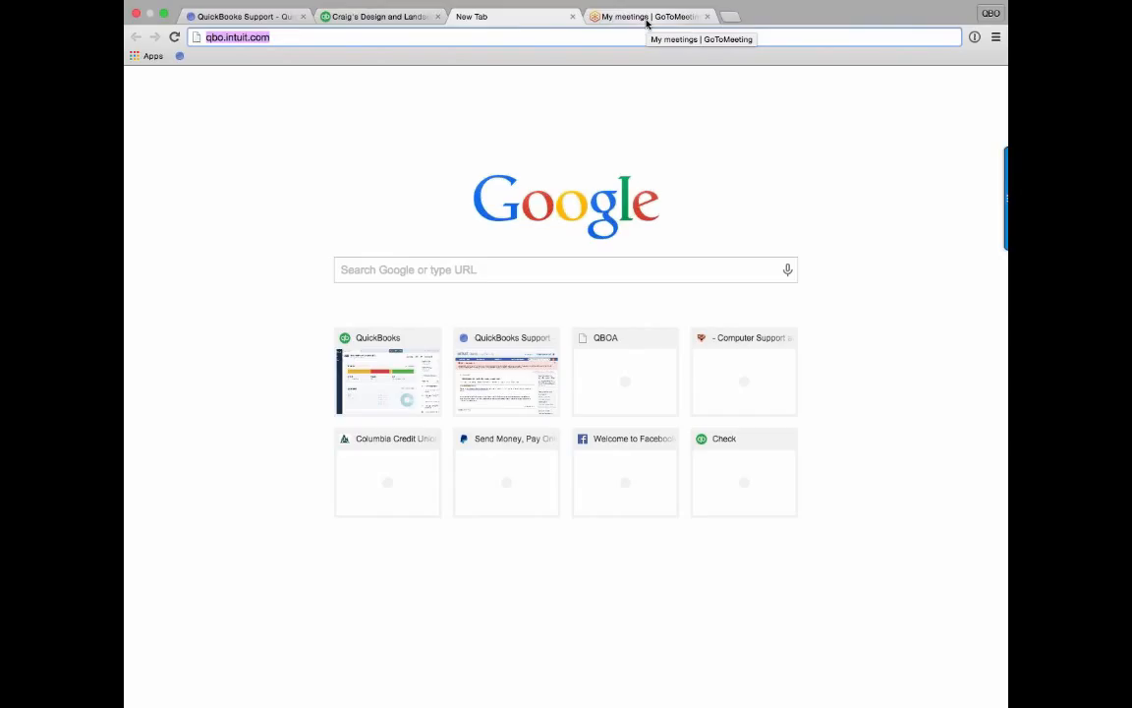
pyautogui.click(379, 17)
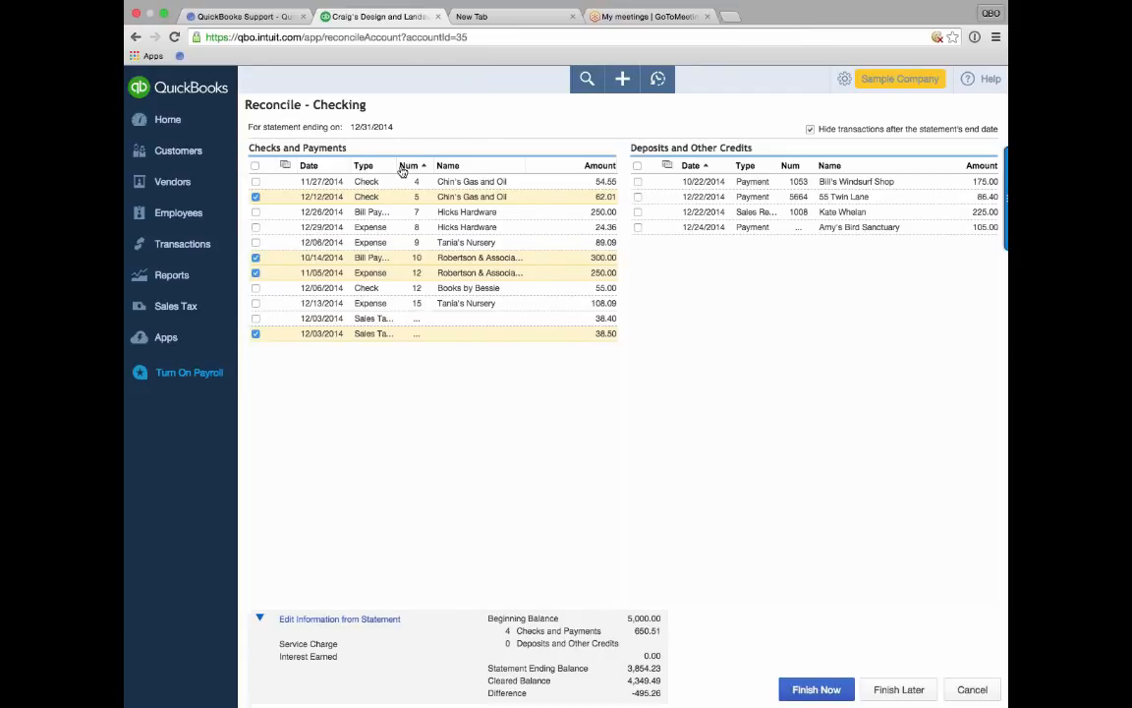
# Bring up the link options for the Vendors page and dismiss them.
pyautogui.rightClick(168, 186)
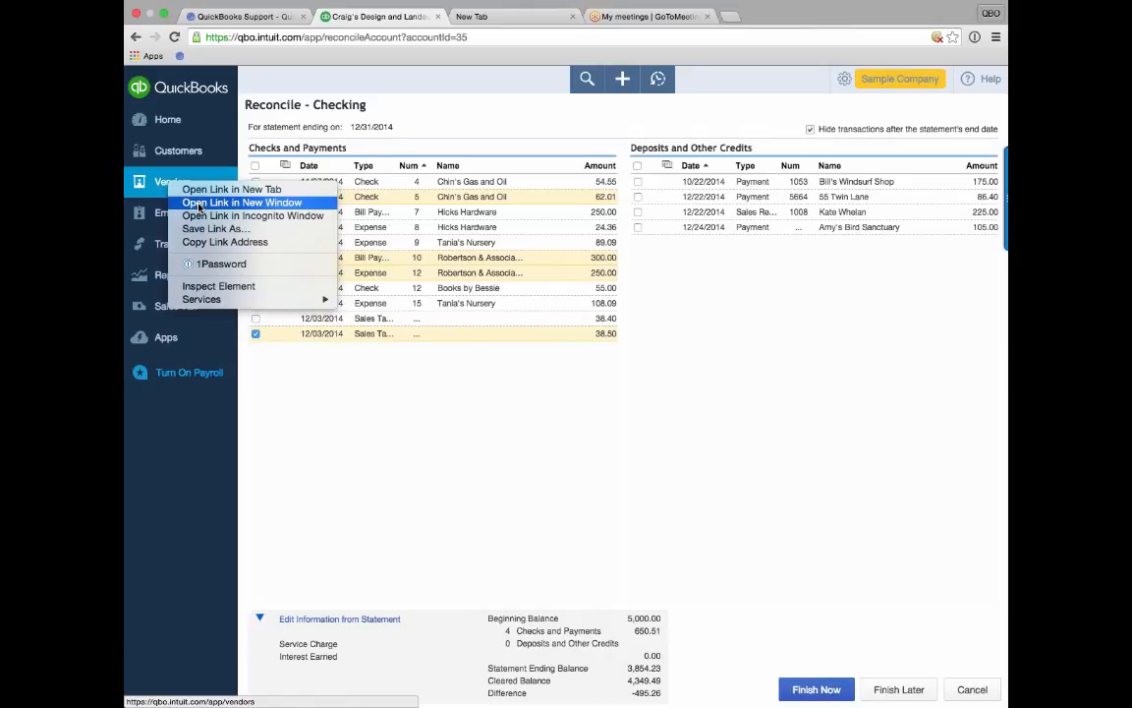
pyautogui.click(440, 399)
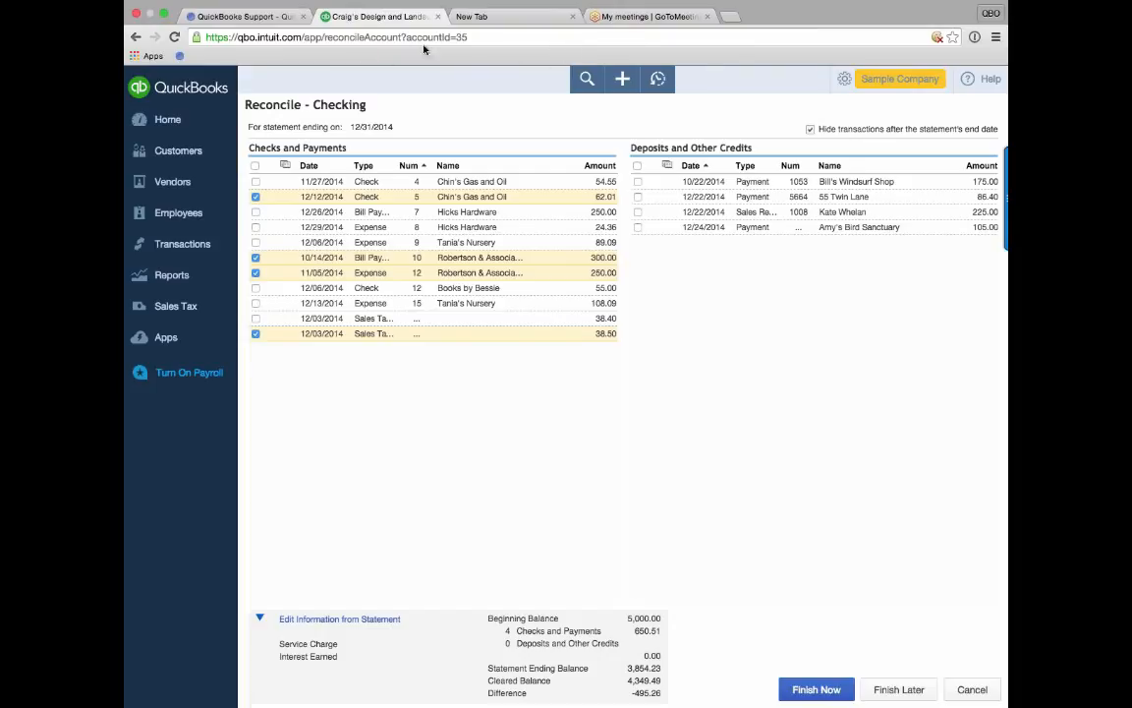
# Add the Checking reconciliation page to the browser's bookmarks bar and close the blank new tab.
pyautogui.moveTo(197, 37); pyautogui.dragTo(269, 54)
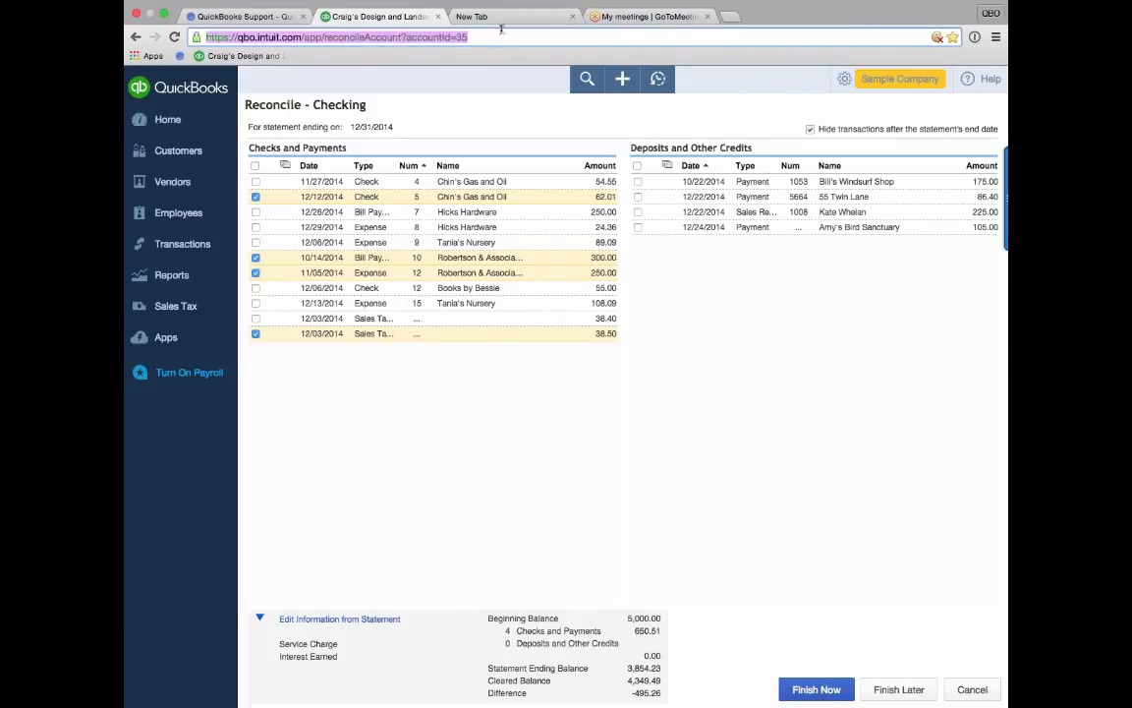
pyautogui.click(572, 16)
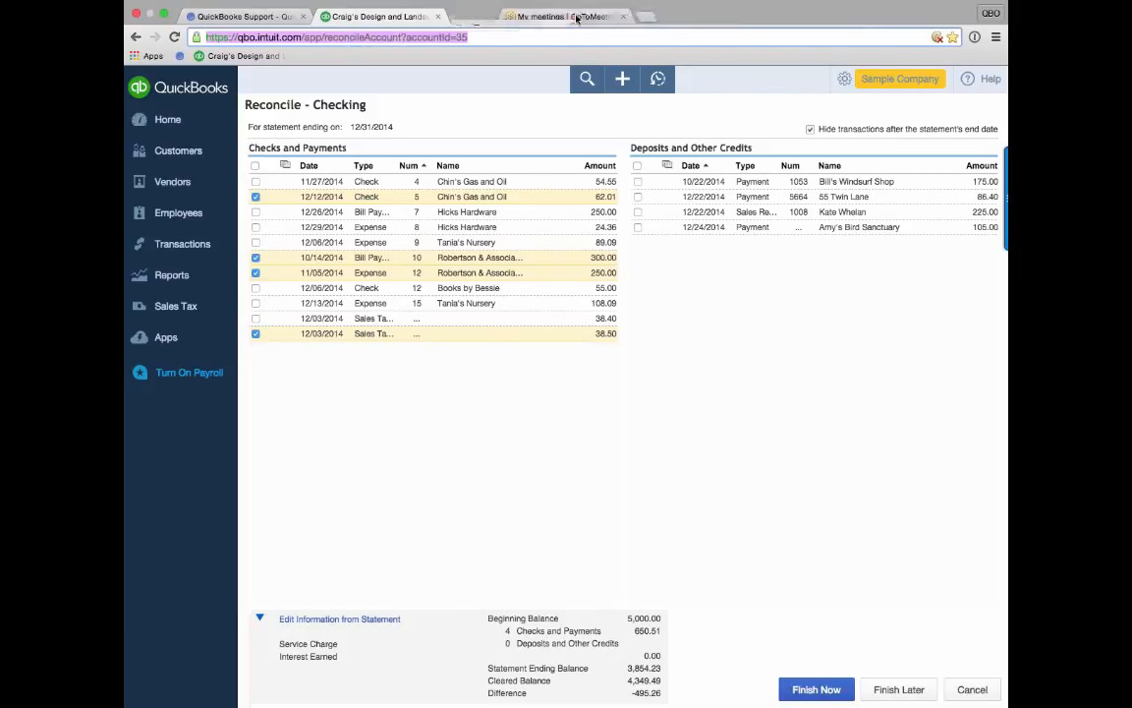
# Mark all listed checks and payments and all deposits and other credits as cleared in the Checking reconciliation.
pyautogui.click(492, 424)
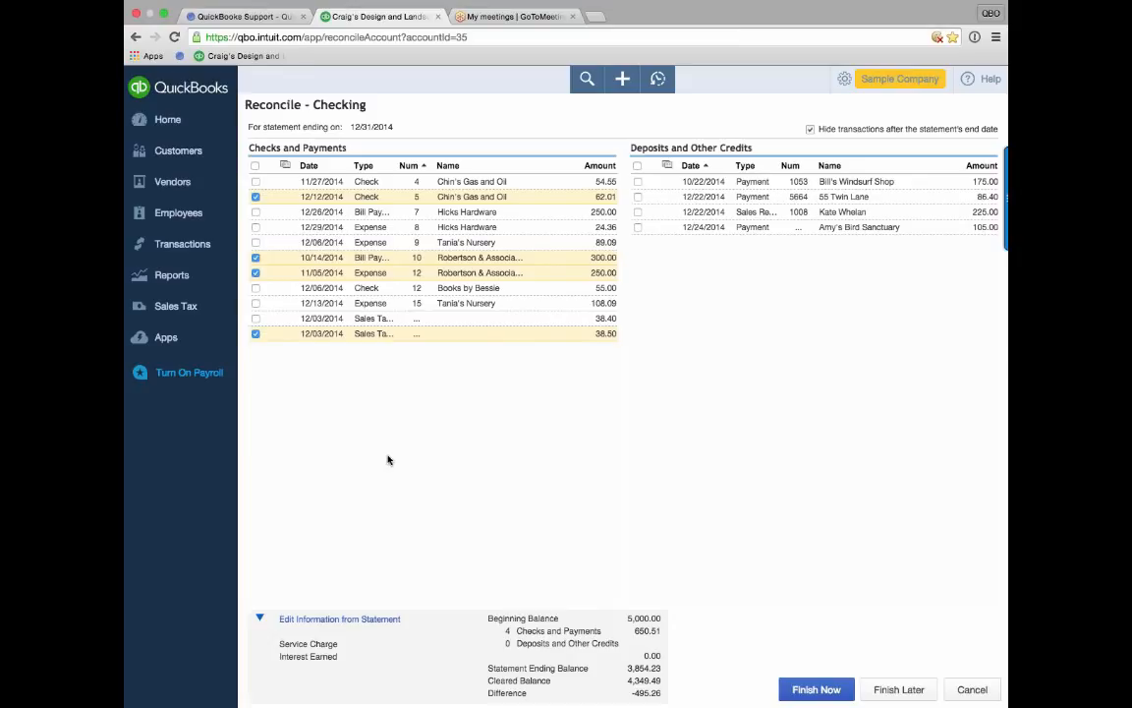
pyautogui.click(254, 213)
pyautogui.click(254, 165)
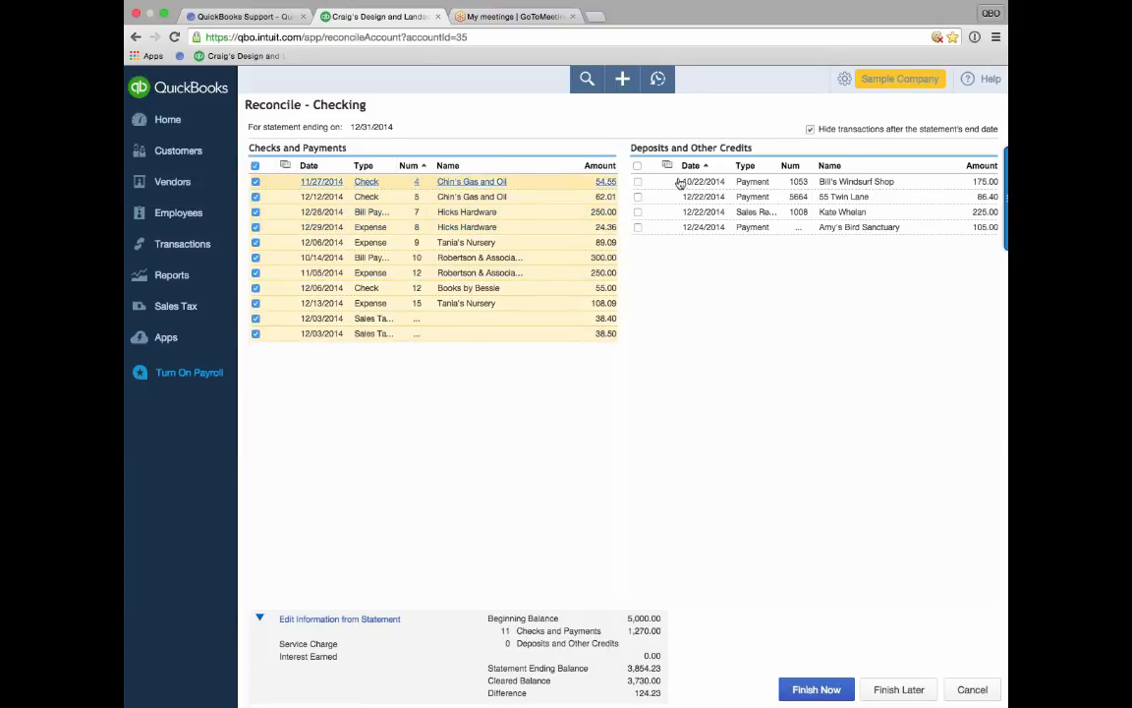
pyautogui.click(636, 167)
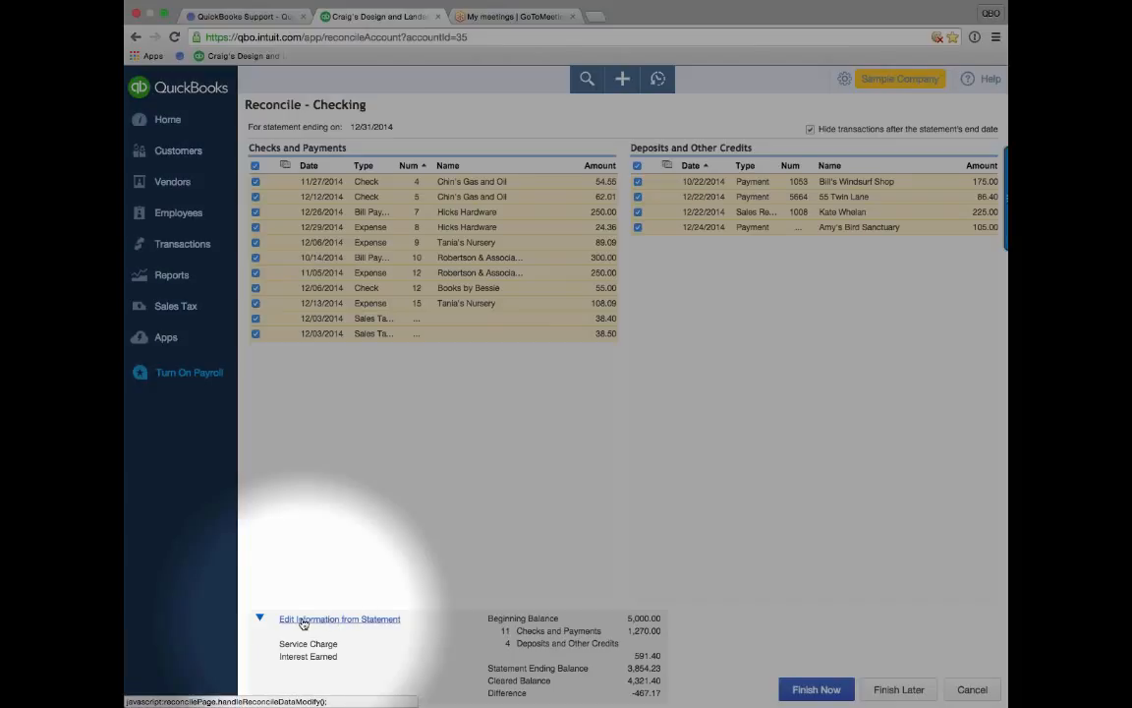
# Review the ending date and ending balance in the statement information, closing it without changes.
pyautogui.click(337, 619)
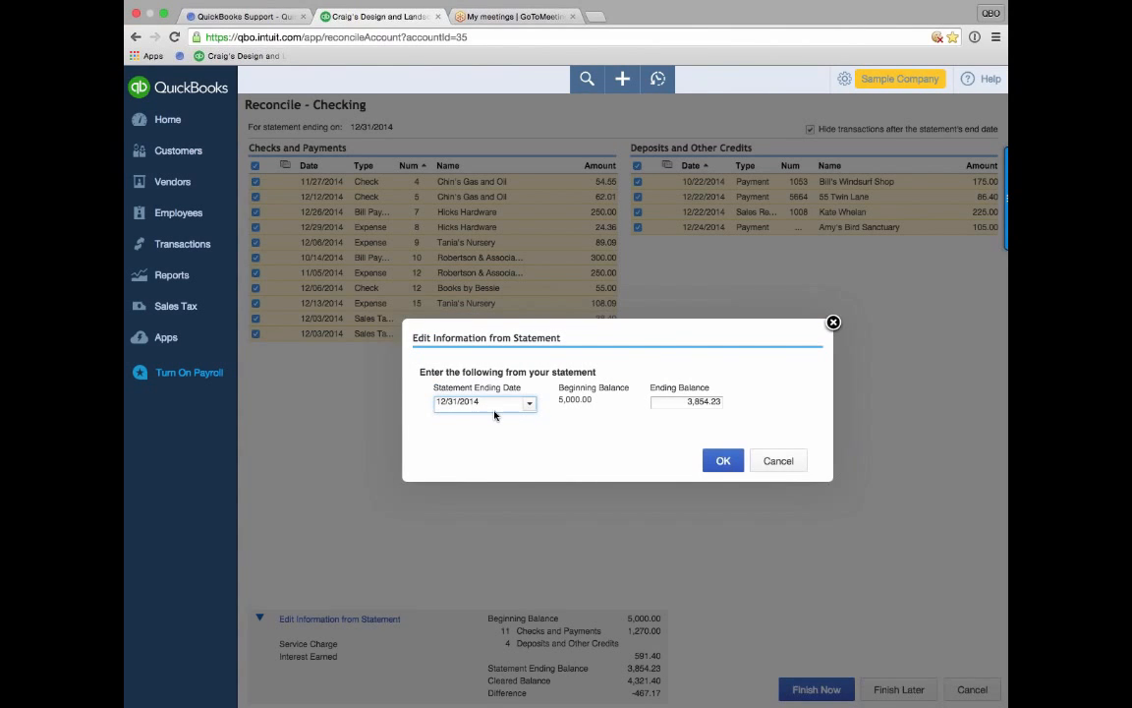
pyautogui.click(717, 401)
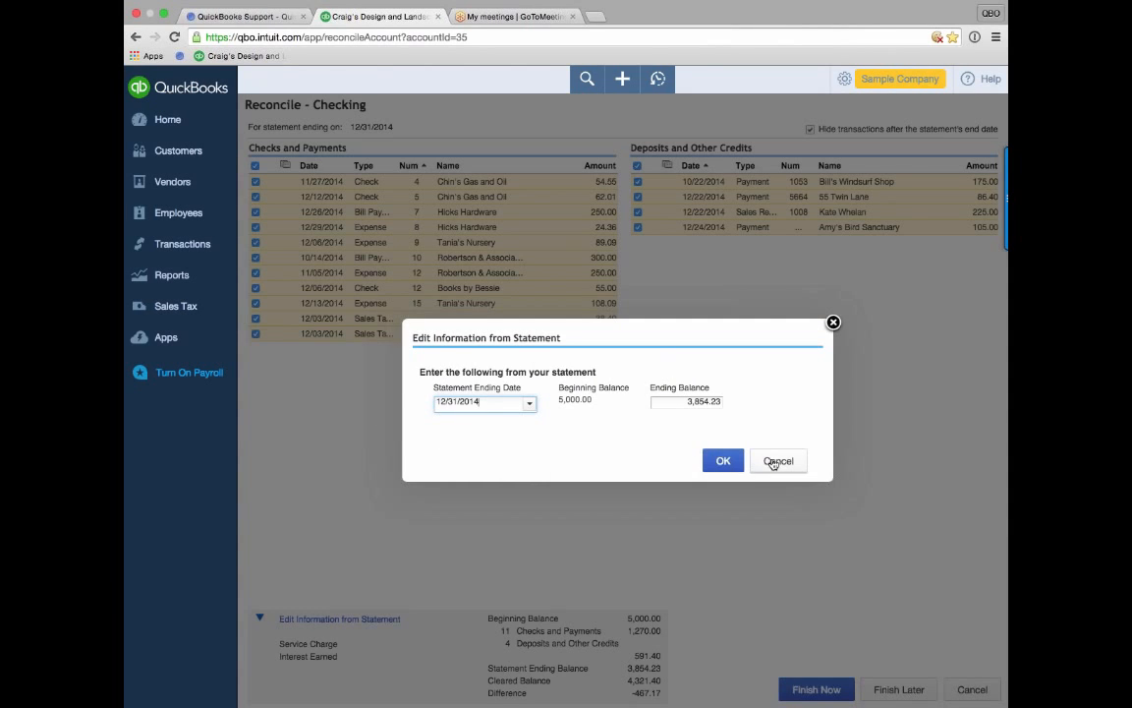
pyautogui.click(772, 463)
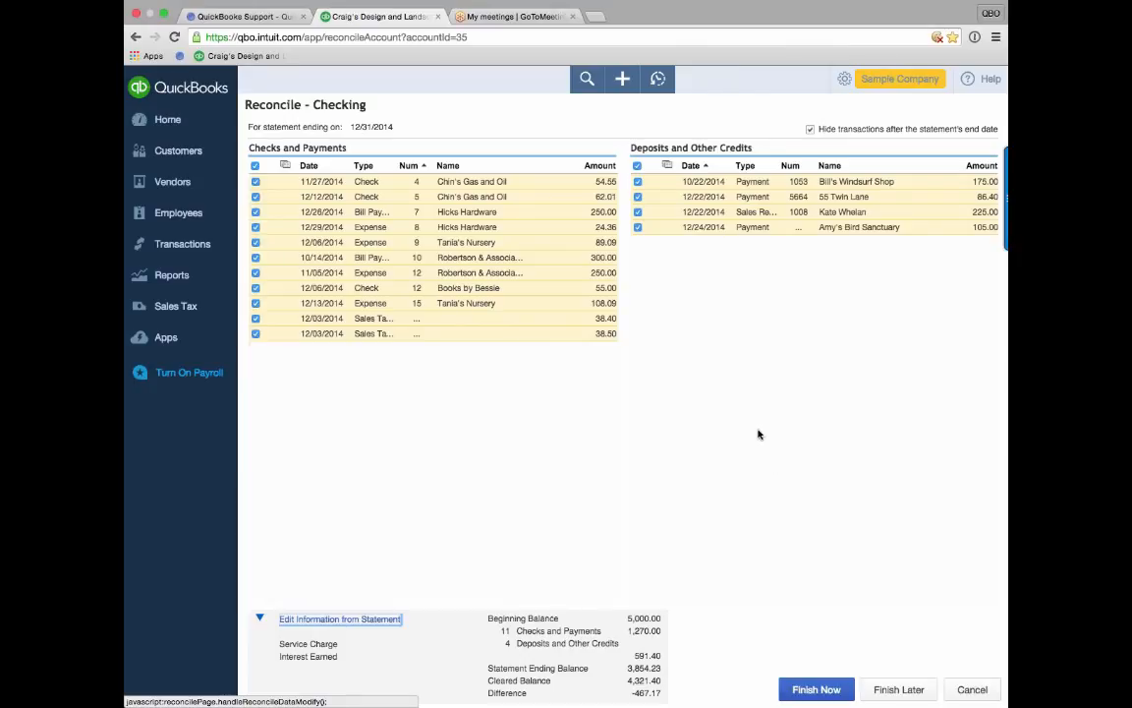
pyautogui.click(306, 621)
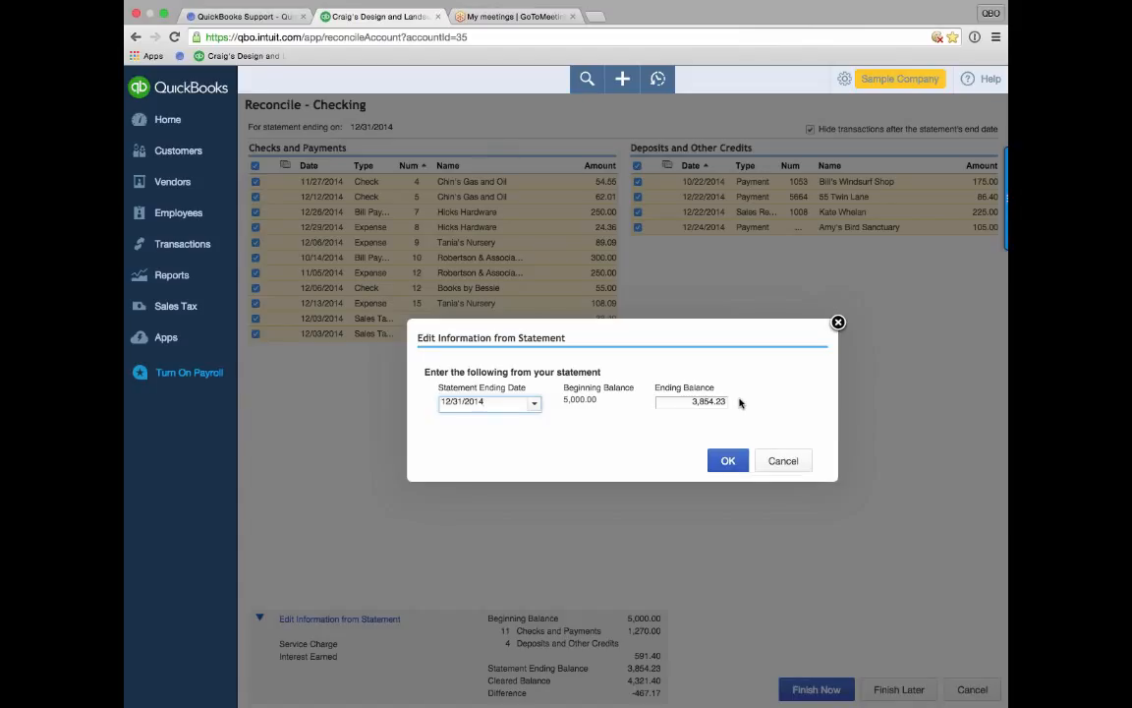
pyautogui.click(783, 461)
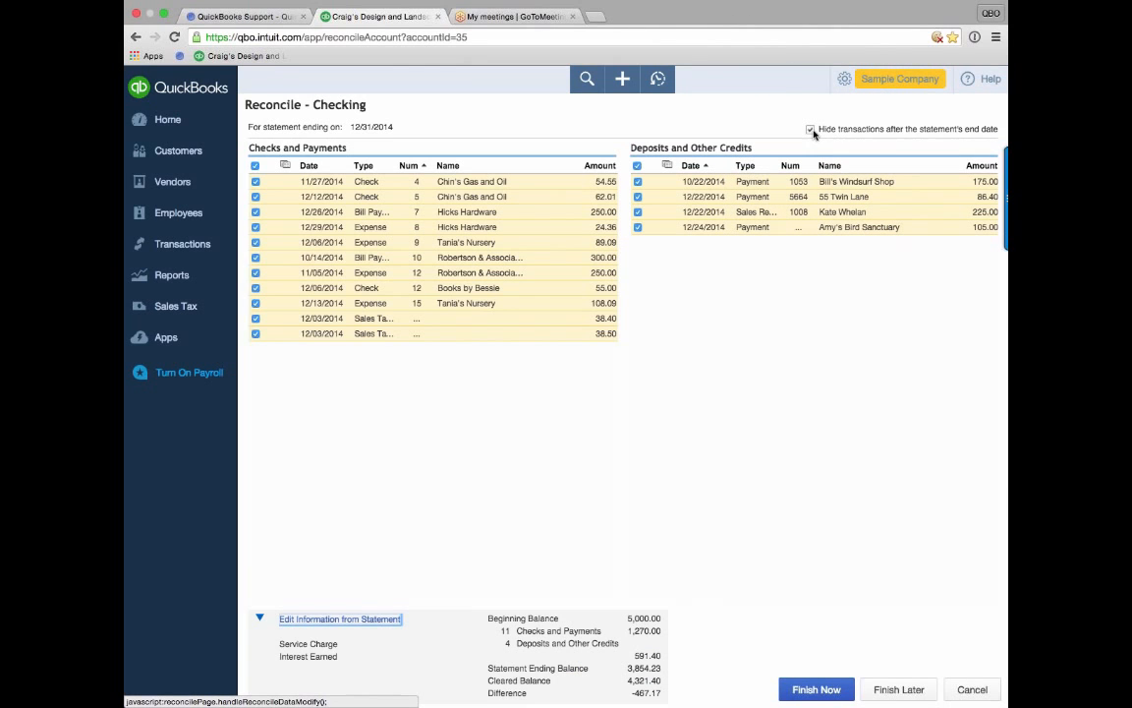
# Show transactions after the statement's end date and change the 01/07/2015 check for 100.00 to payment date 12/31/2014, saving and closing it.
pyautogui.click(810, 129)
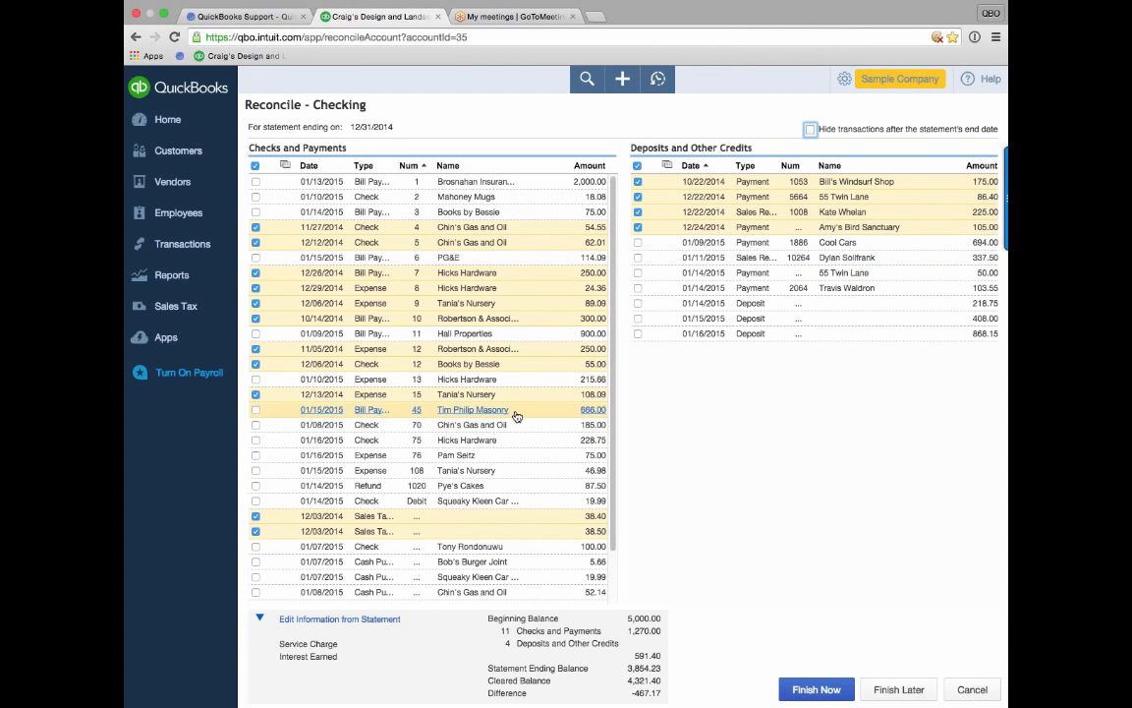
pyautogui.scroll(-2, 516, 416)
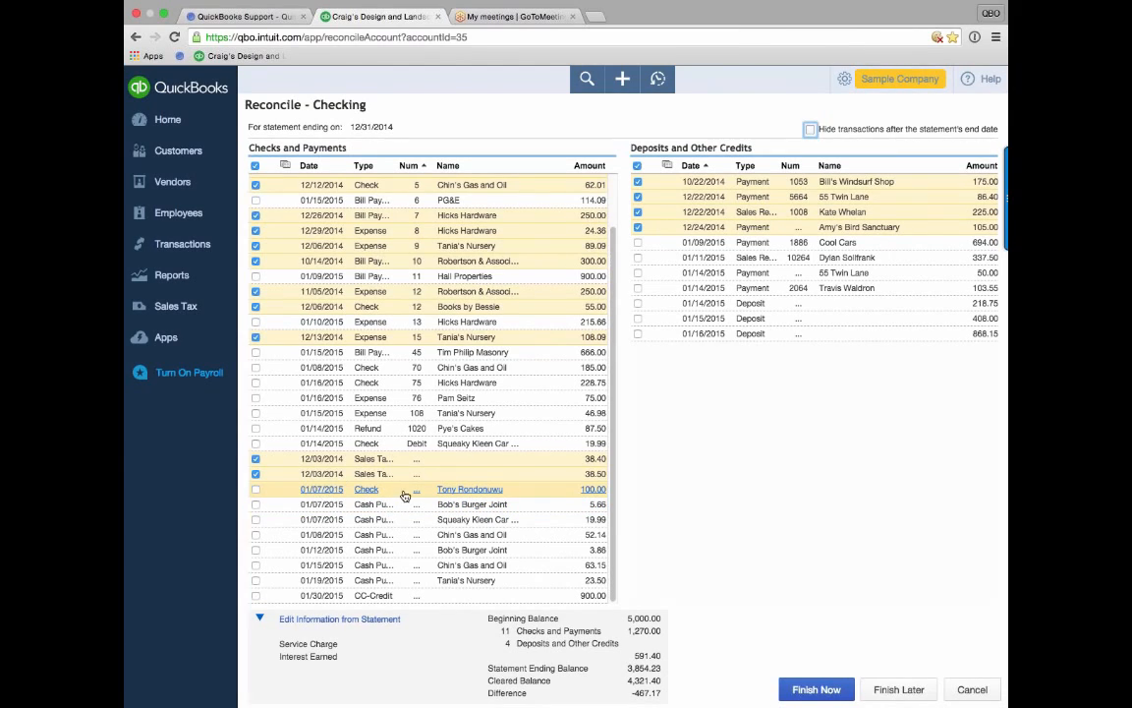
pyautogui.click(317, 490)
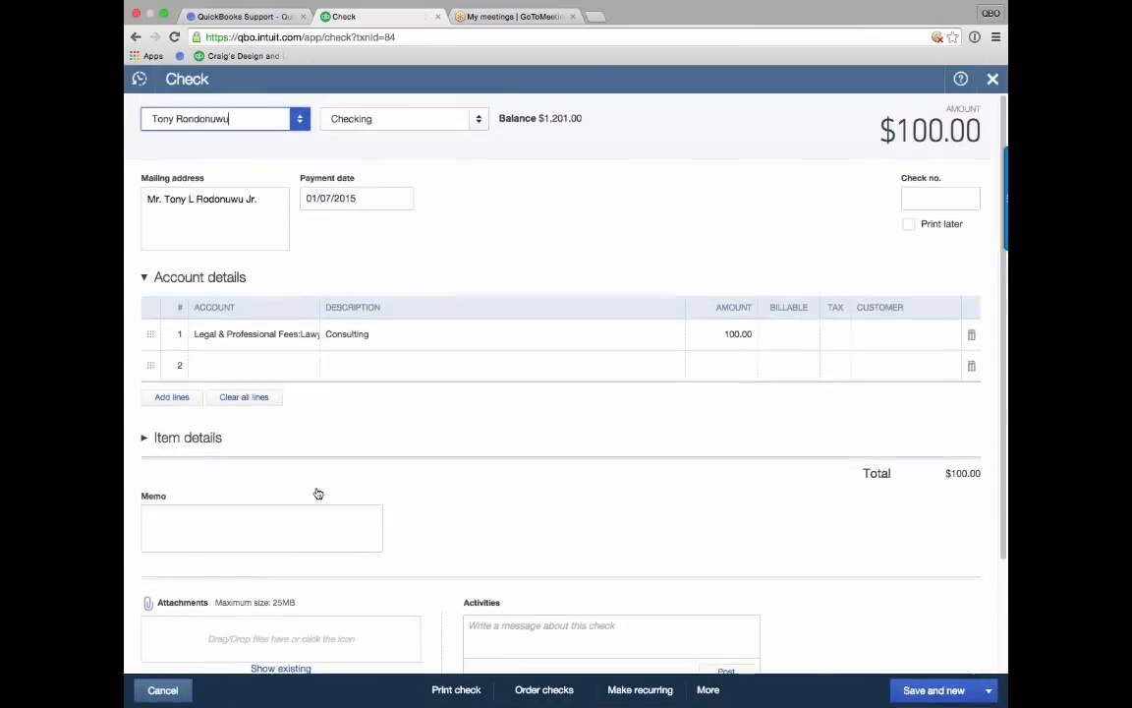
pyautogui.click(358, 198)
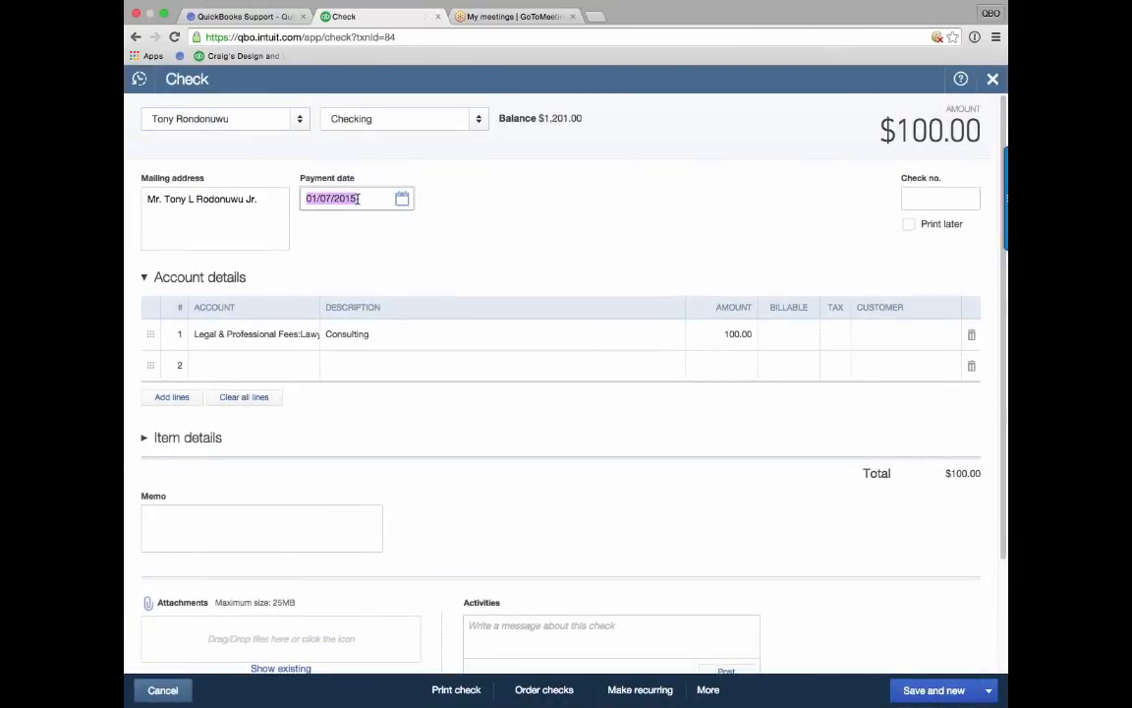
pyautogui.write('1')
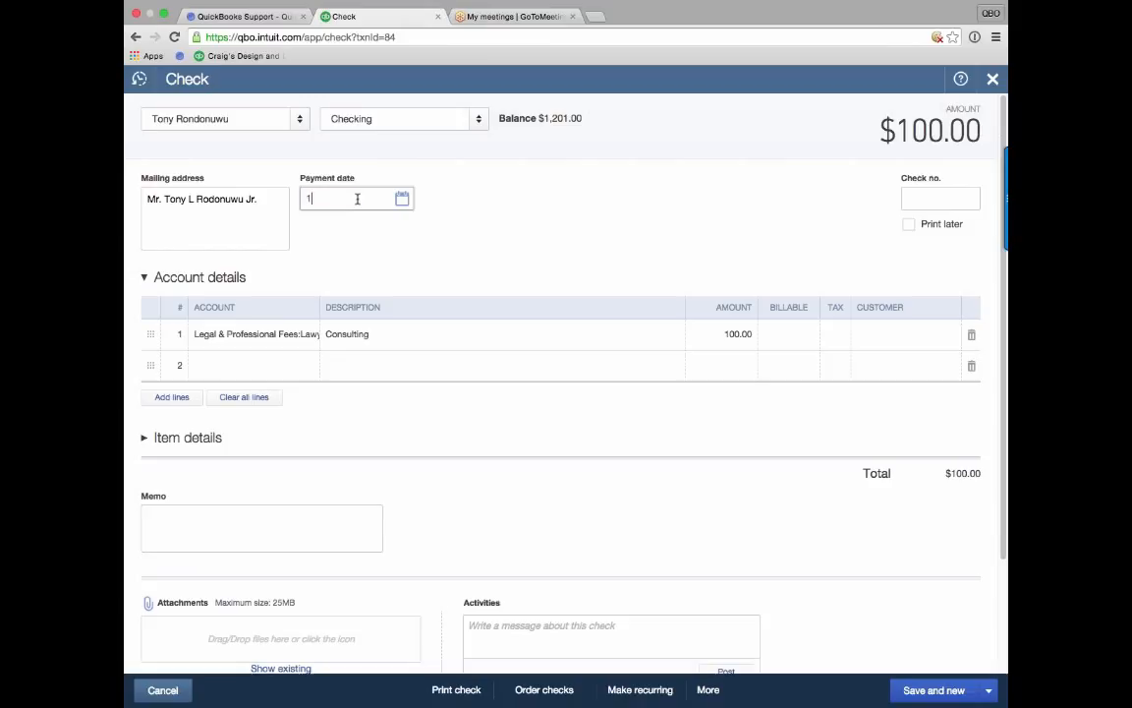
pyautogui.write('2/31/2014')
pyautogui.press('Tab')
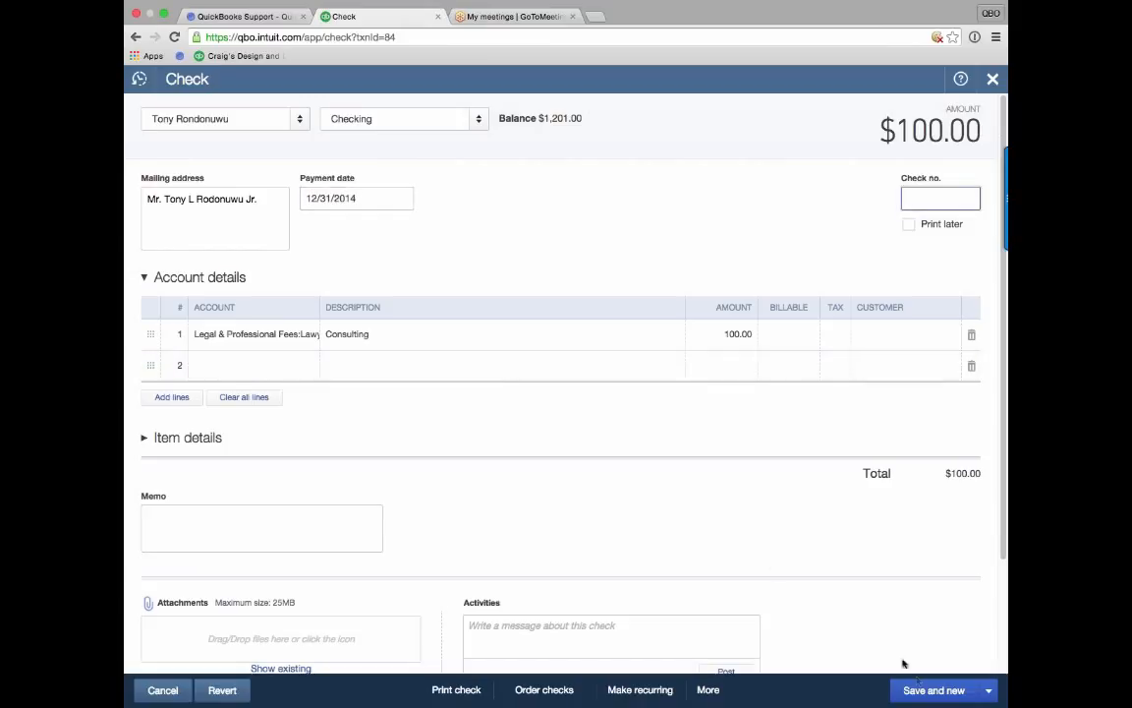
pyautogui.click(991, 693)
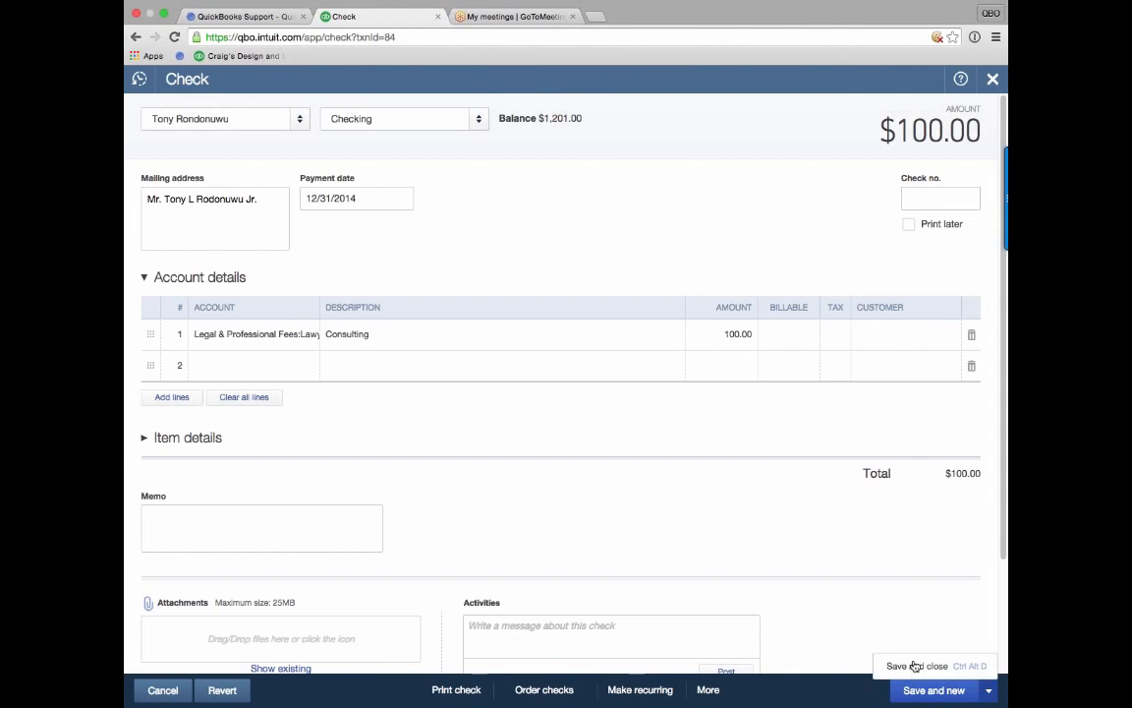
pyautogui.click(914, 664)
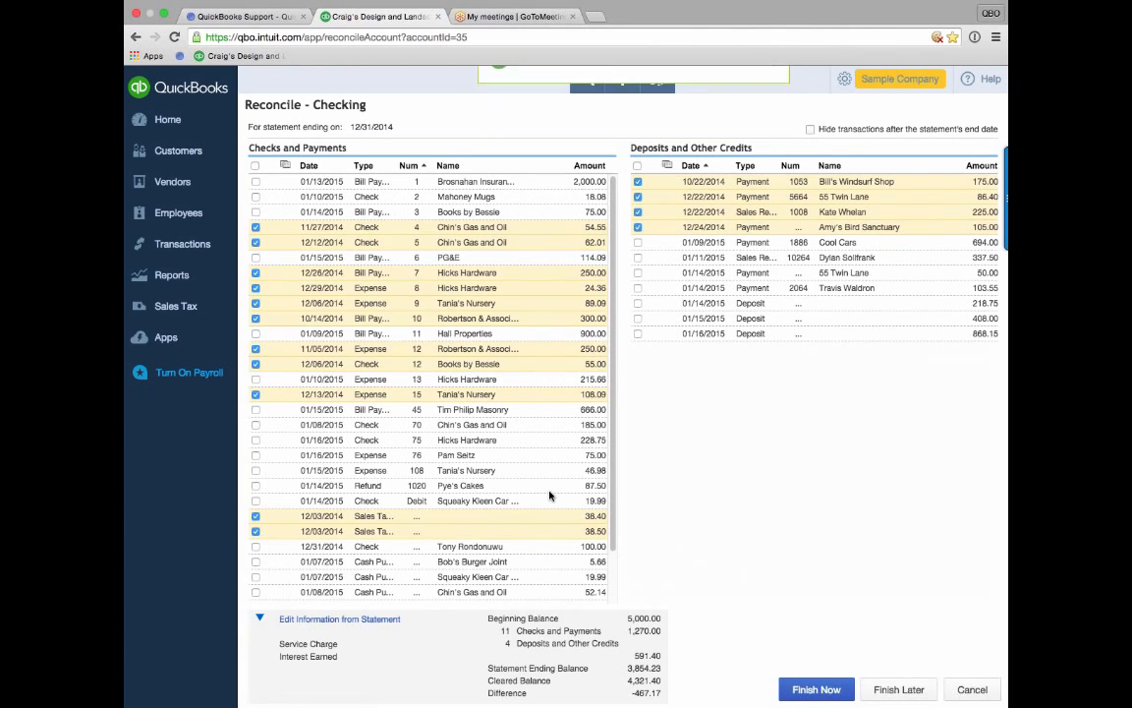
# Hide transactions after the statement's end date and mark the 12/31/2014 check for 100.00 as cleared.
pyautogui.click(810, 130)
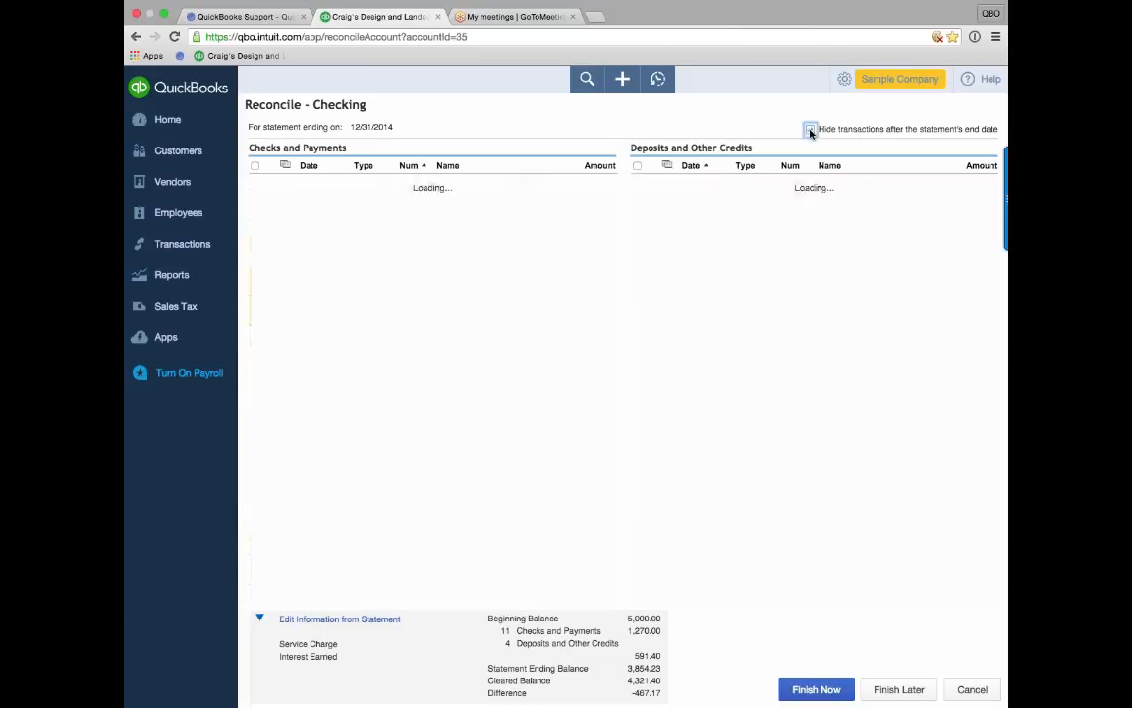
pyautogui.click(255, 349)
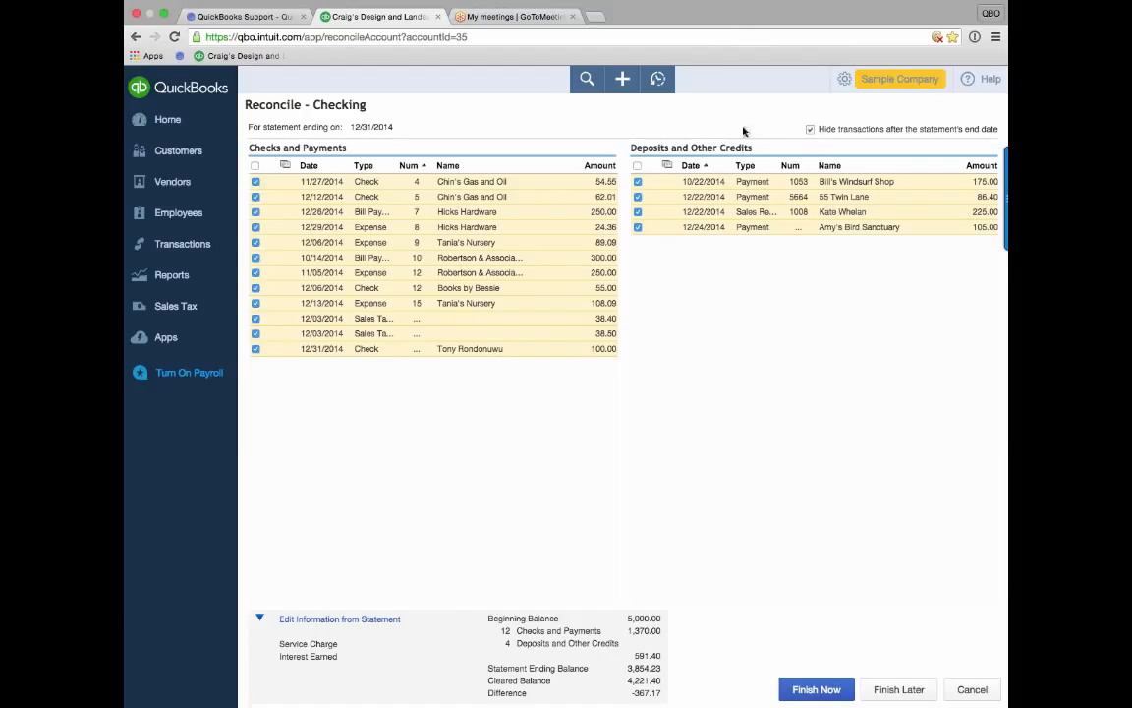
pyautogui.click(810, 129)
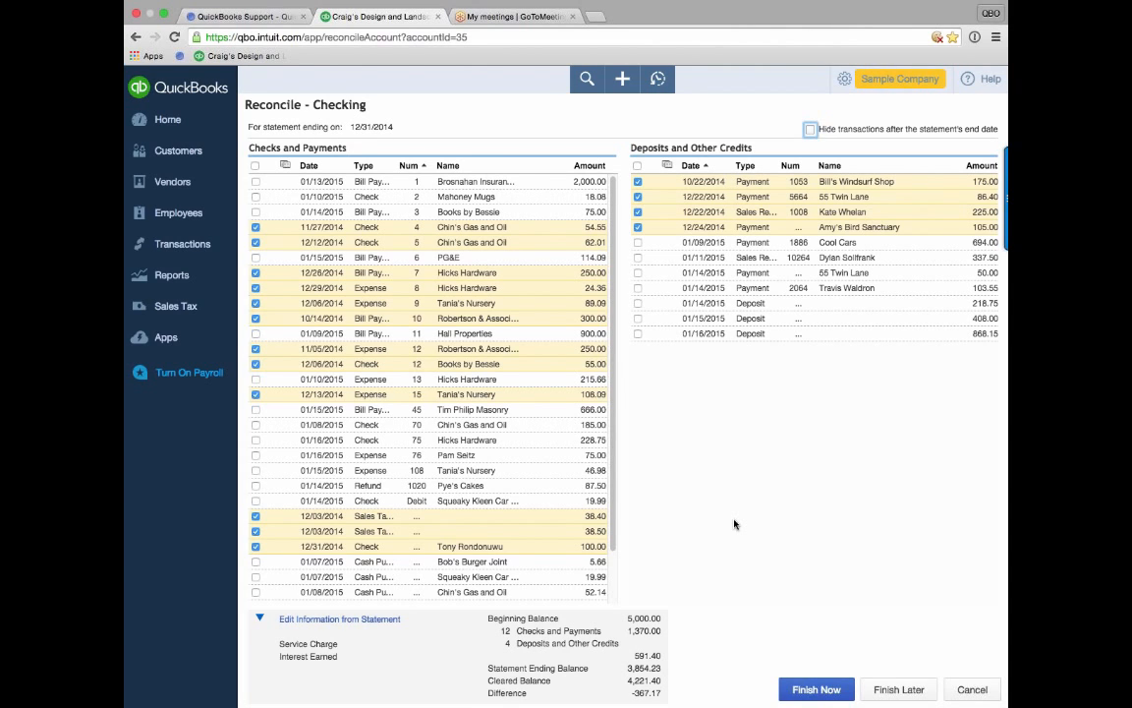
pyautogui.click(810, 129)
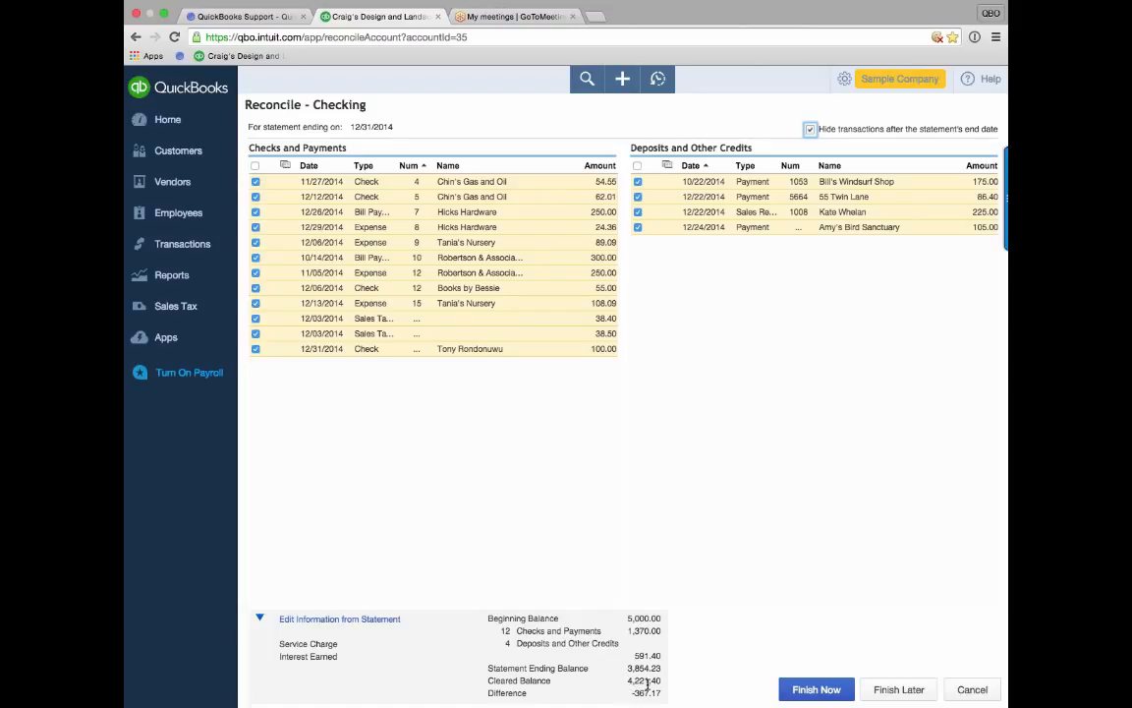
# Set the statement's ending balance to 4,221.40 and finish the Checking reconciliation.
pyautogui.click(371, 619)
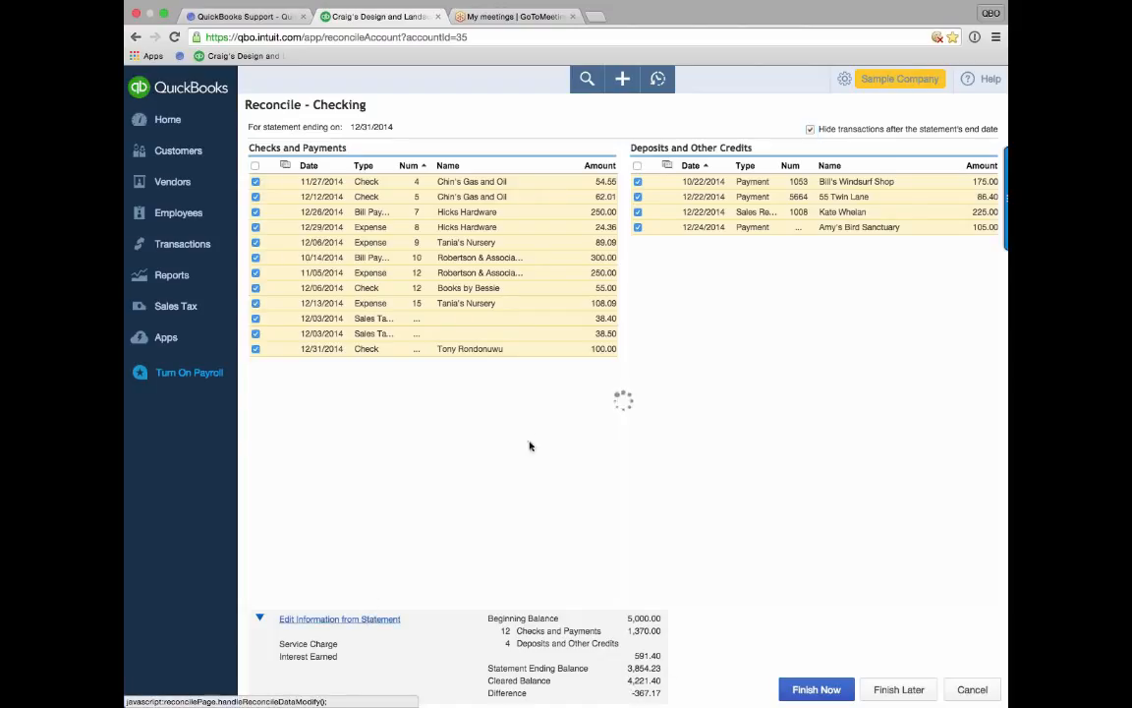
pyautogui.click(667, 401)
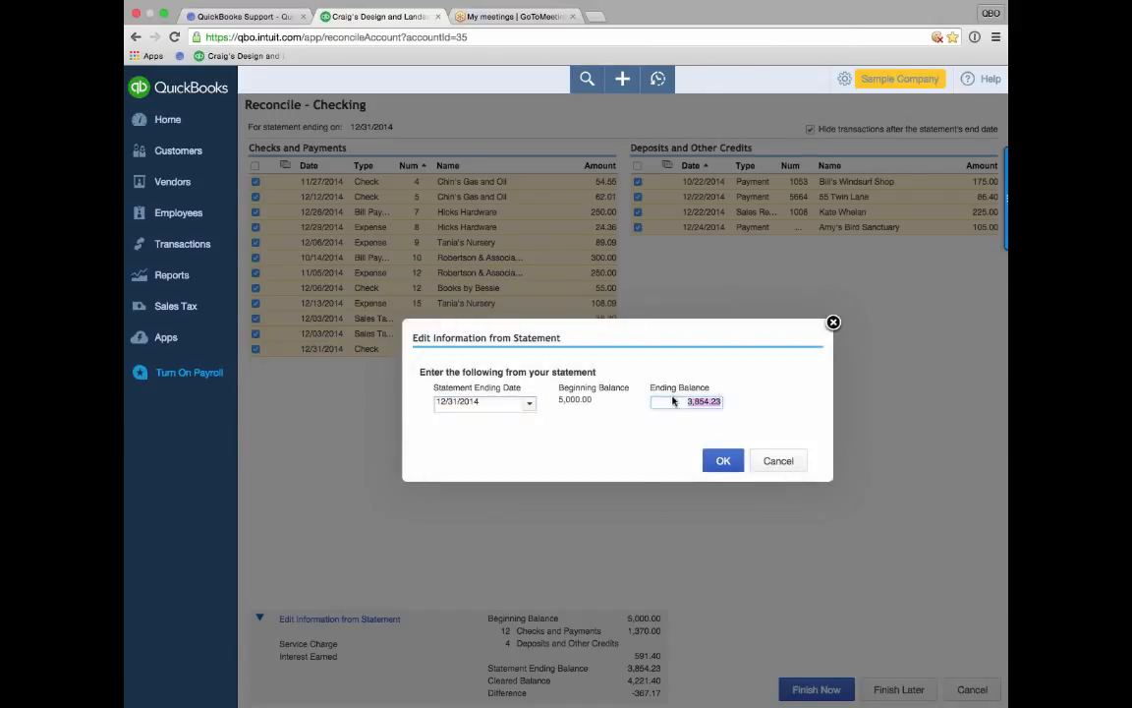
pyautogui.write('4221.1')
pyautogui.press('BackSpace')
pyautogui.write('40')
pyautogui.press('Tab')
pyautogui.press('Tab')
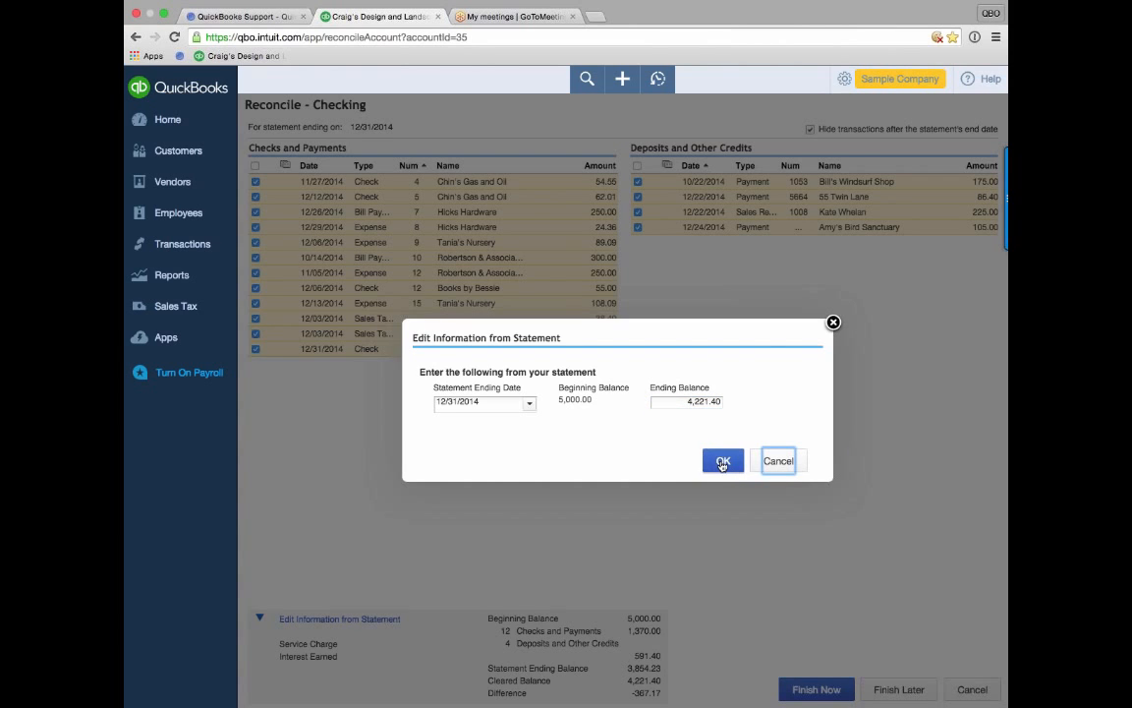
pyautogui.click(724, 461)
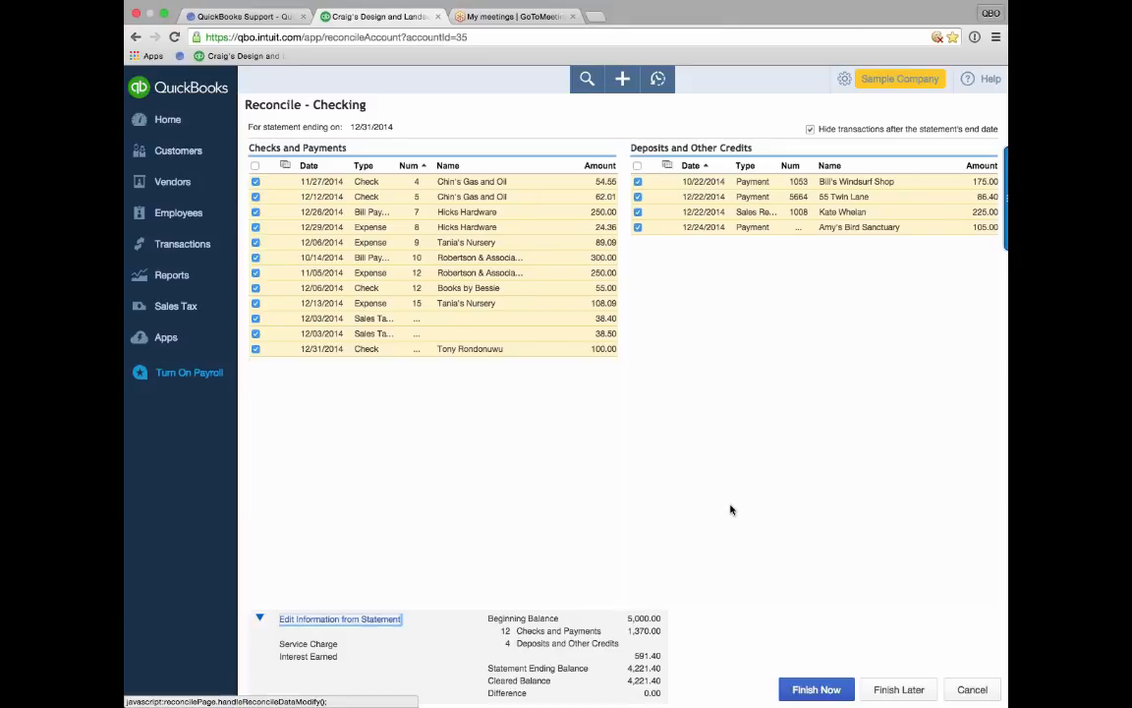
pyautogui.click(812, 690)
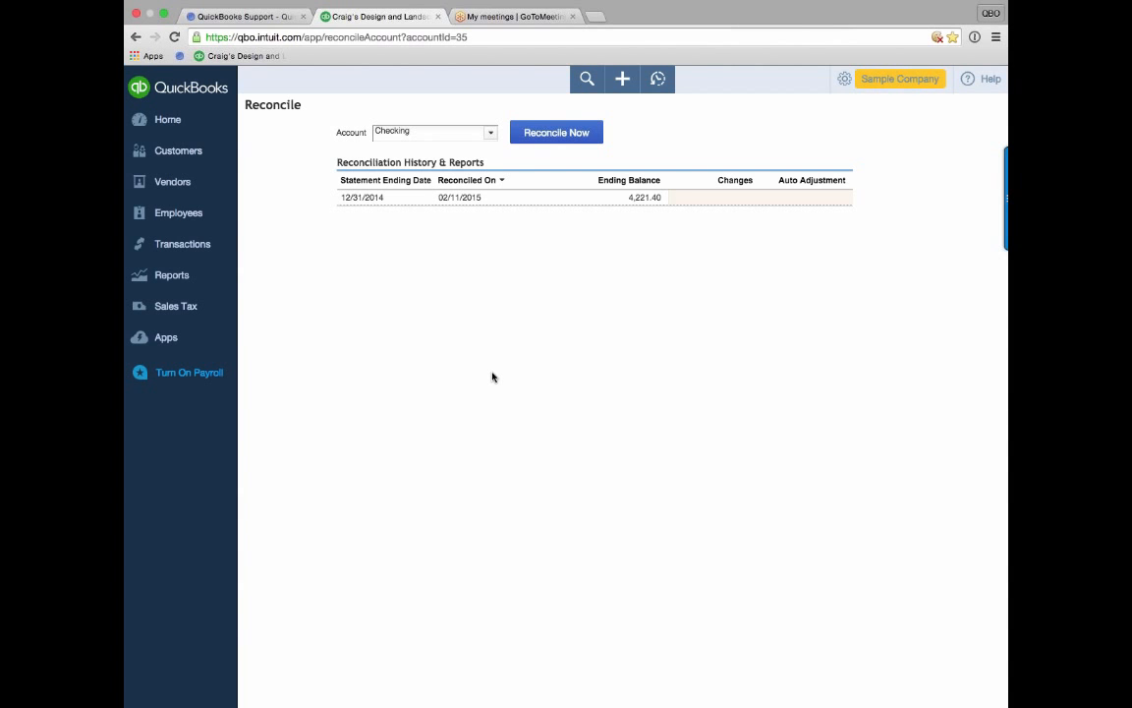
pyautogui.press('super+Tab')
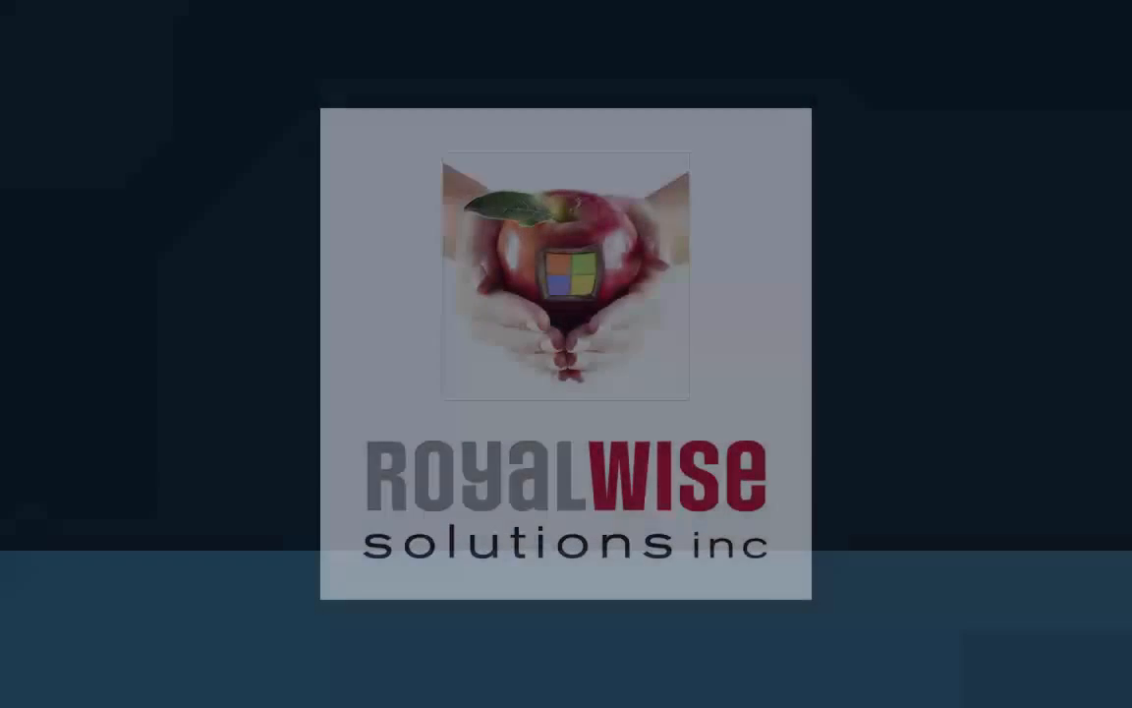